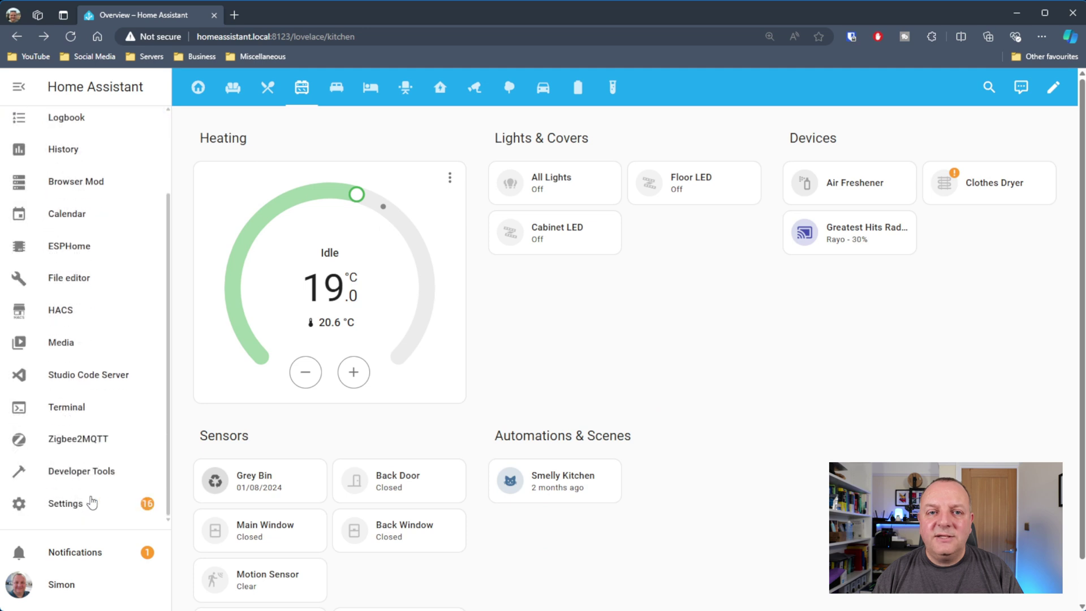
From Settings > Devices & Services, add a new integration by searching 'scra' and choosing Scrape
click(78, 505)
scroll(815, 280, down, 2)
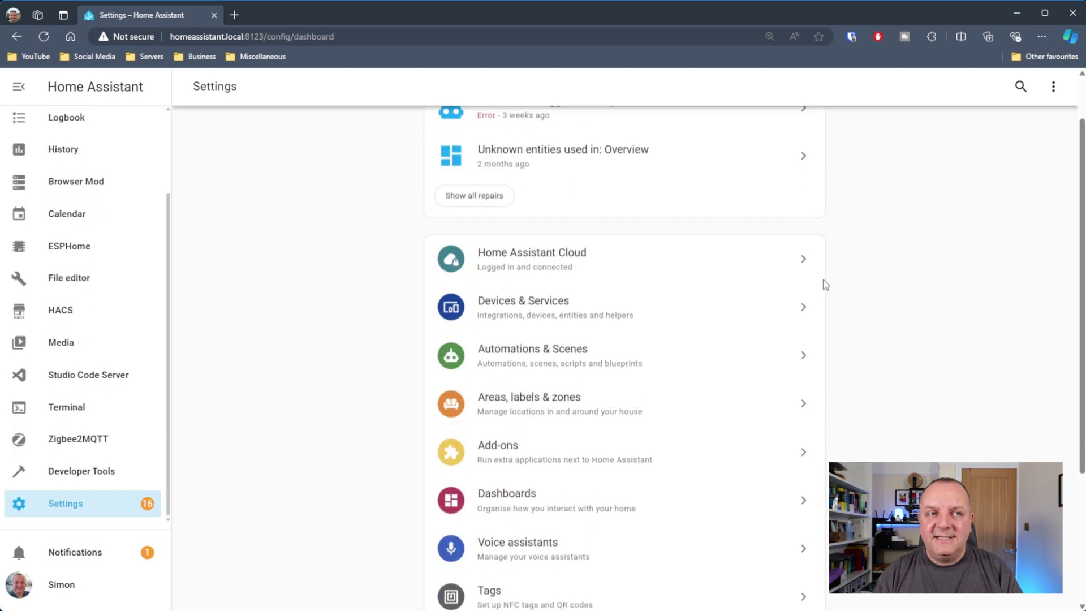
click(527, 256)
scroll(628, 294, down, 5)
scroll(628, 294, down, 10)
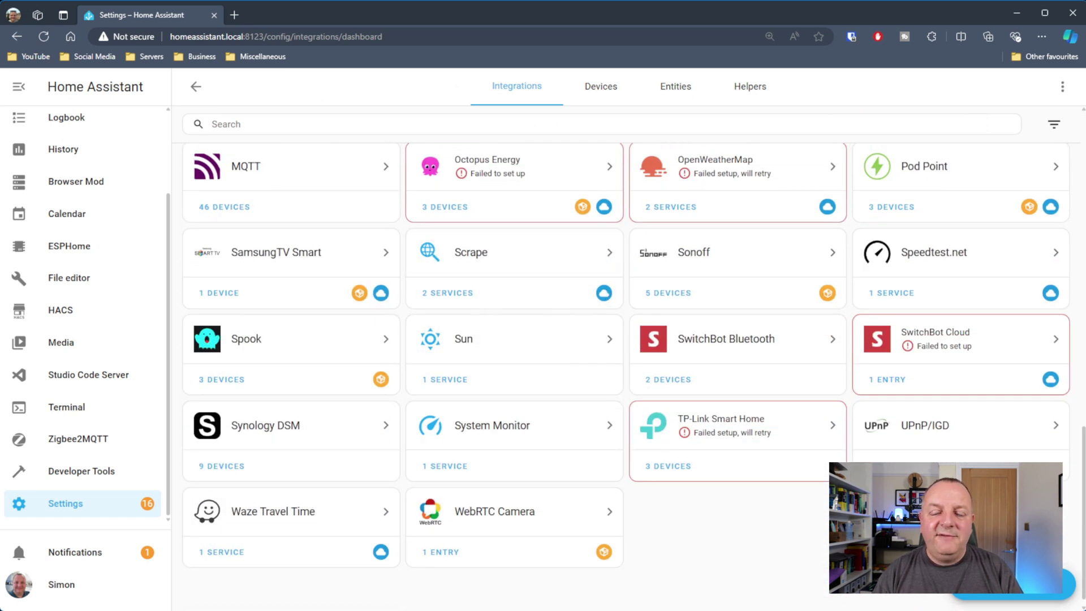
click(1012, 586)
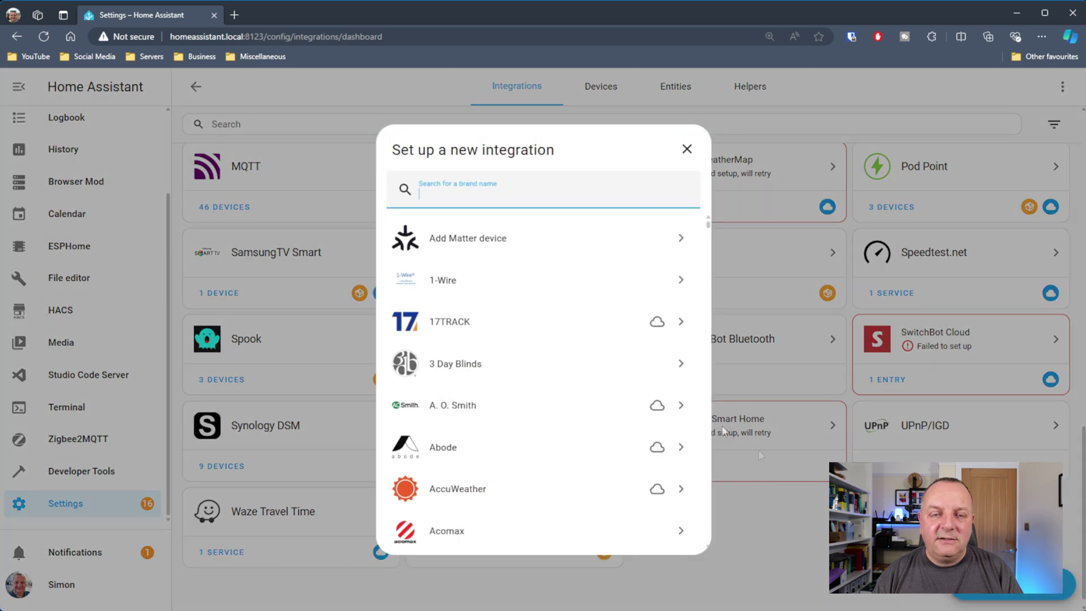
text(s)
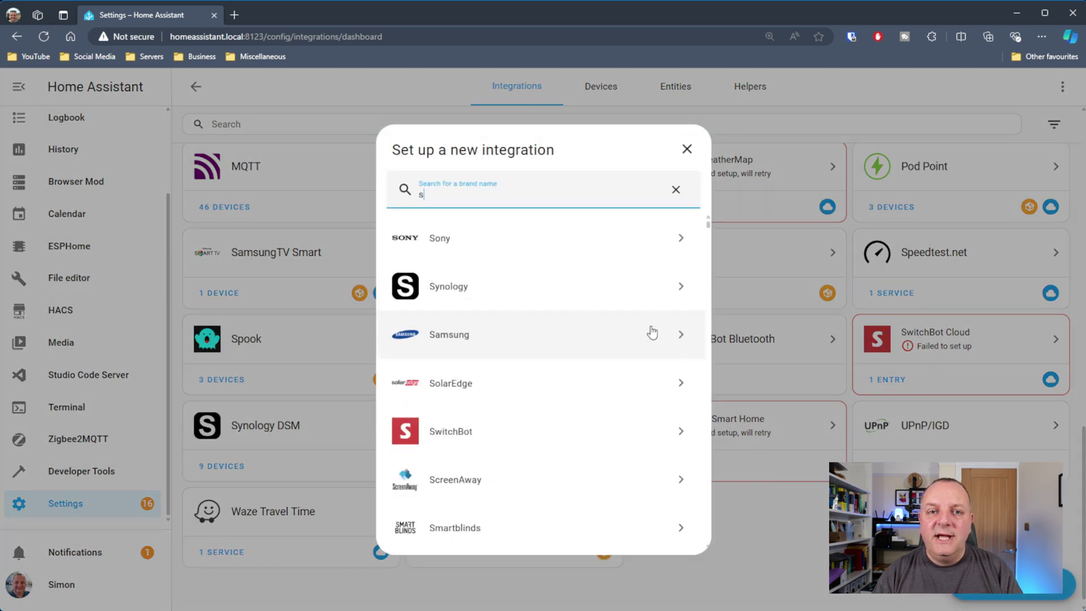
text(crape)
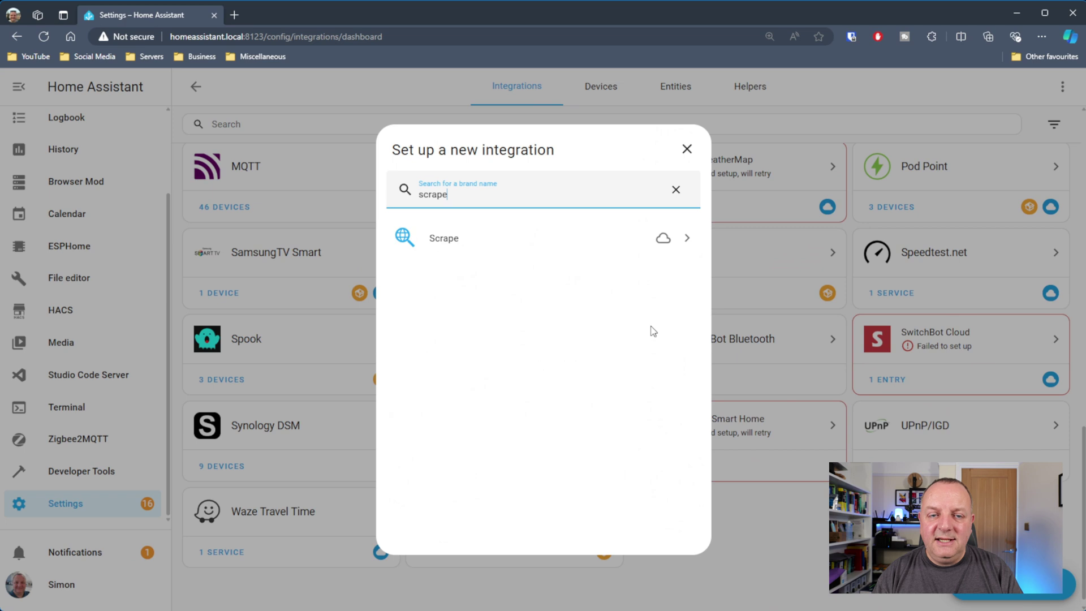
click(560, 249)
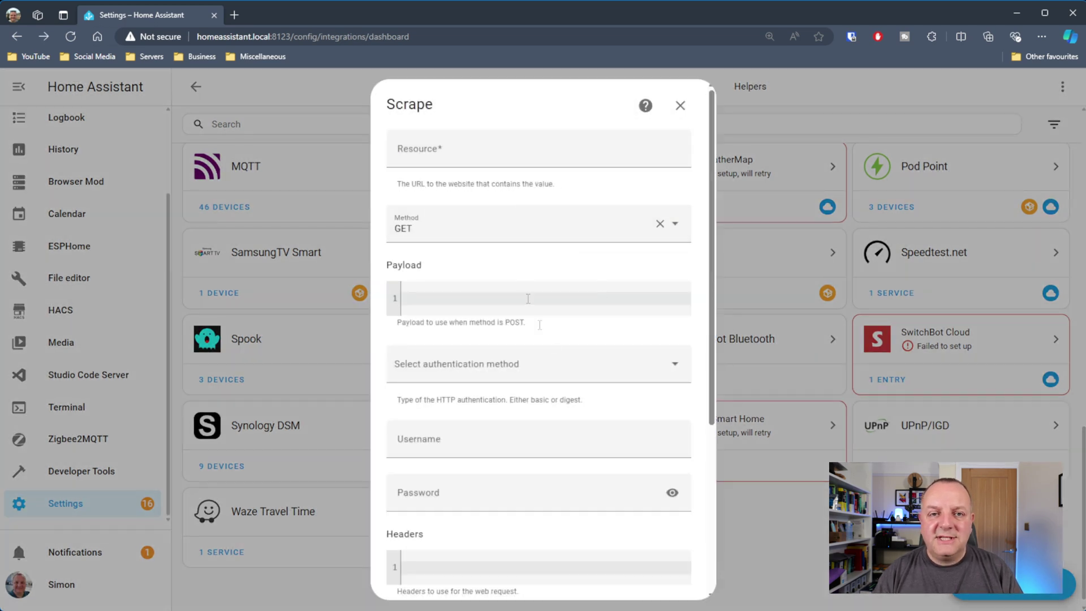
Close the empty Scrape form and open options for the Wirral Council Green Bin Website entry
click(681, 106)
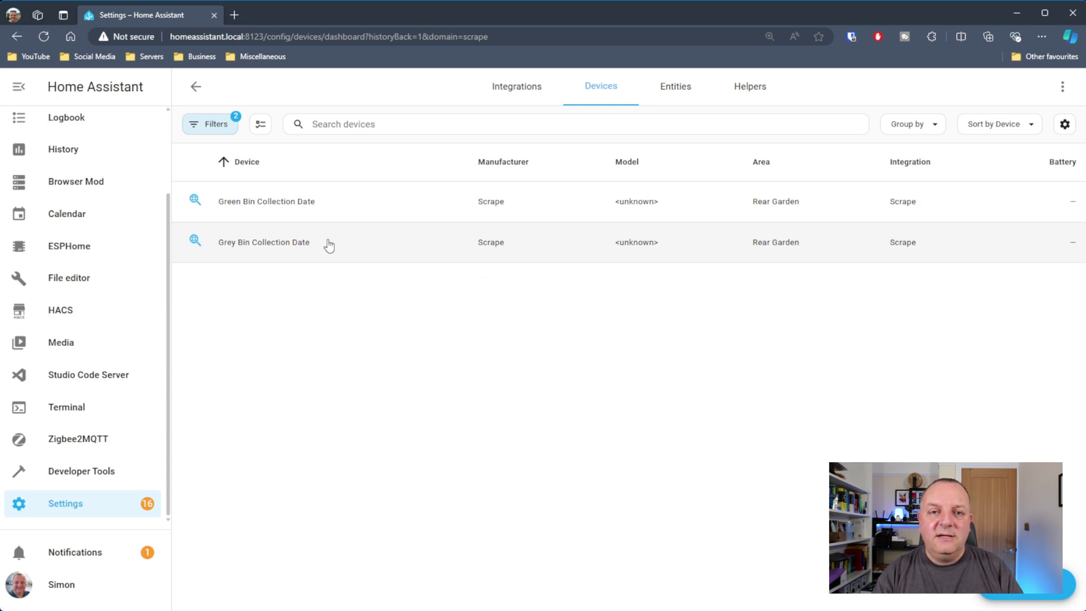
click(304, 244)
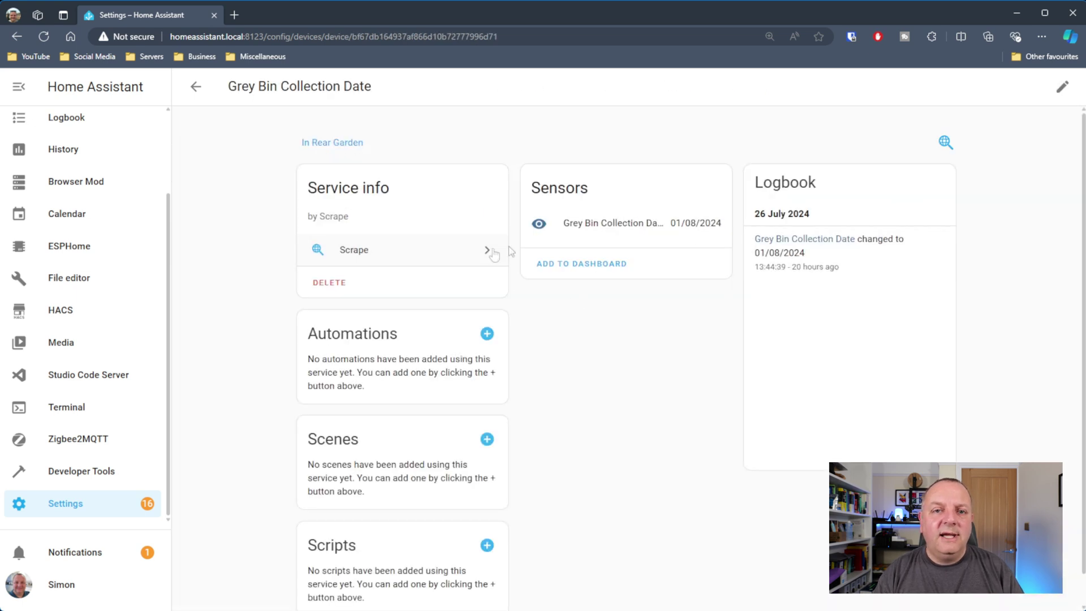
click(365, 256)
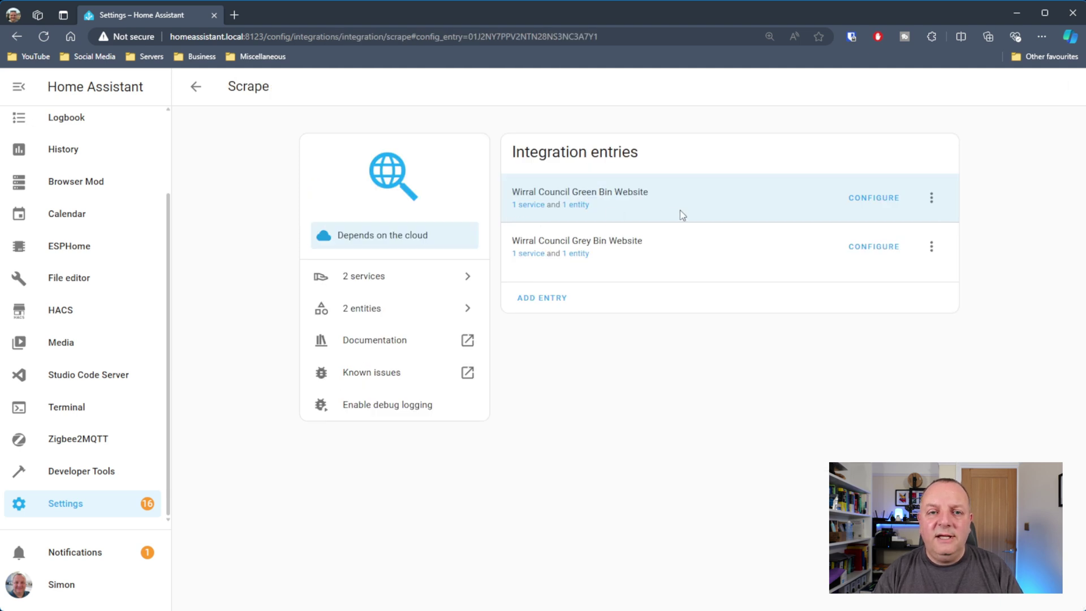
click(862, 197)
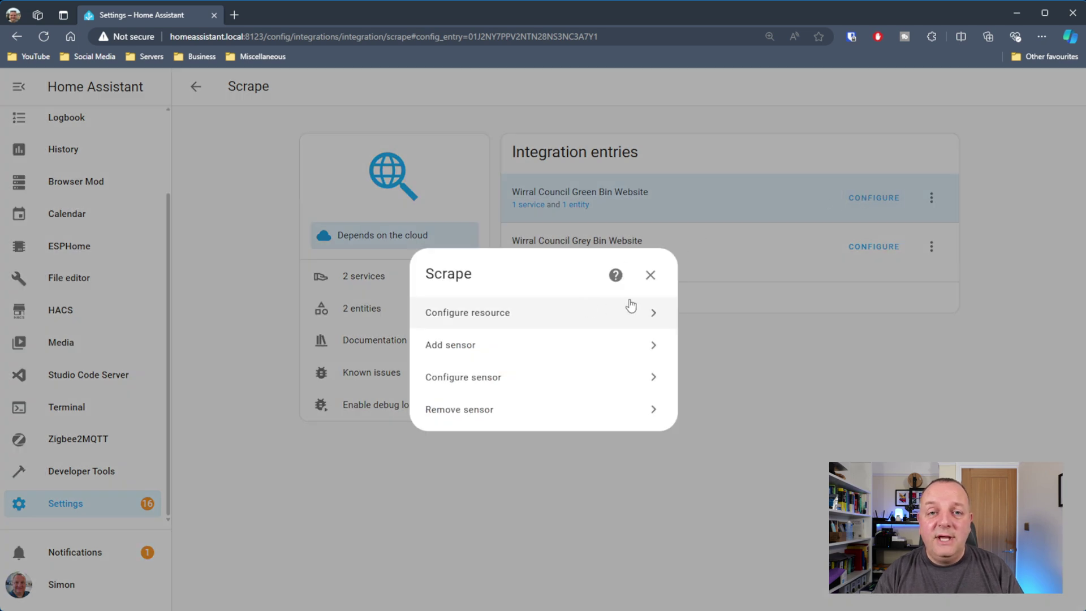
Accept cookies on the Wirral Council site and open Bins and recycling > Bin collection dates
click(650, 276)
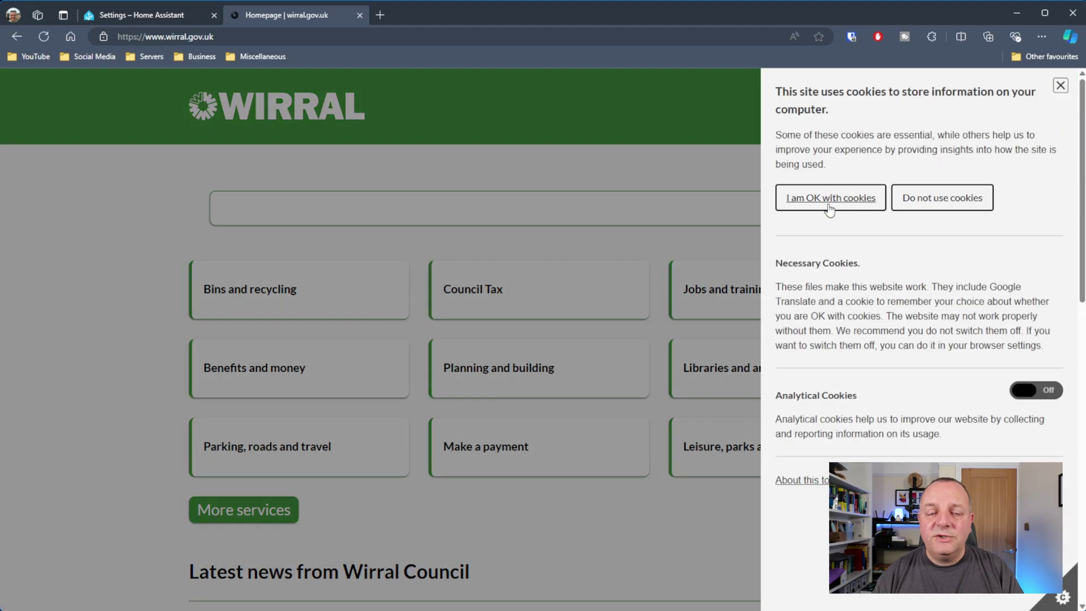
click(827, 208)
click(256, 296)
scroll(340, 333, down, 2)
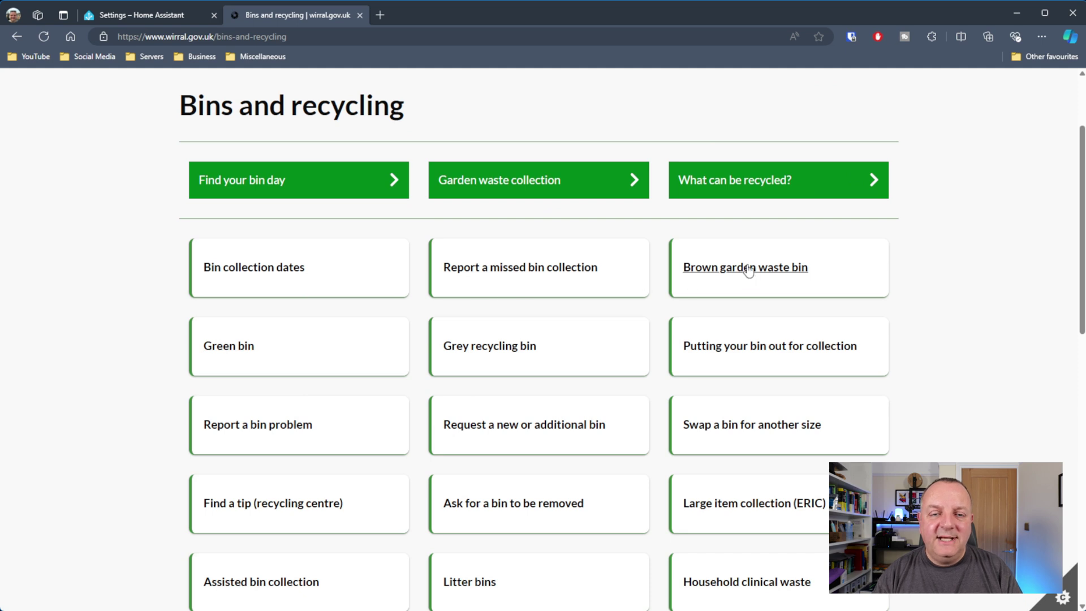
click(262, 278)
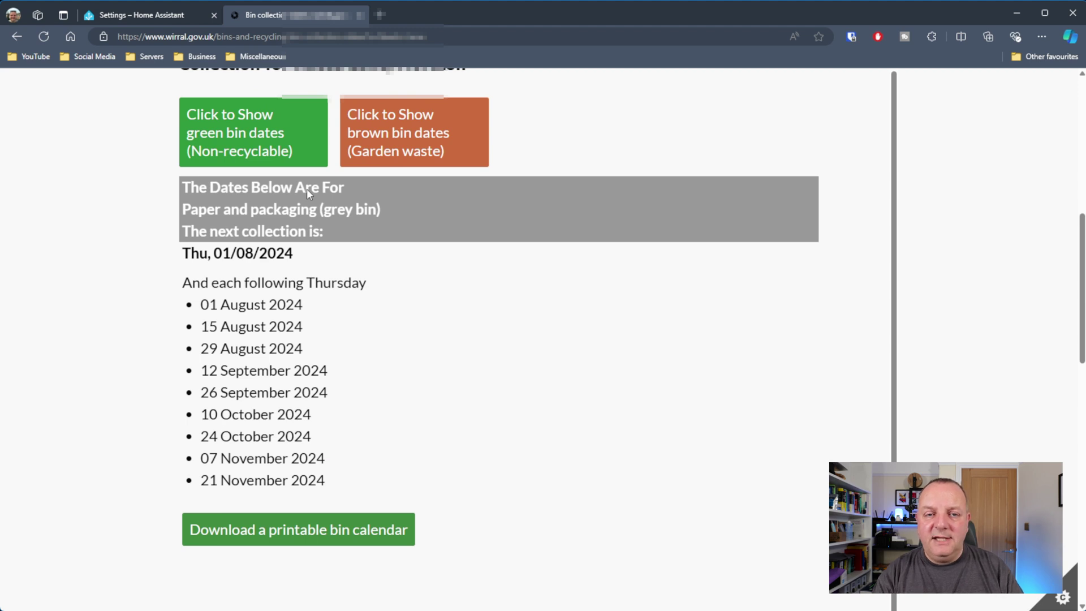
Show the brown bin garden waste dates and open developer tools with a wider Elements pane
click(230, 146)
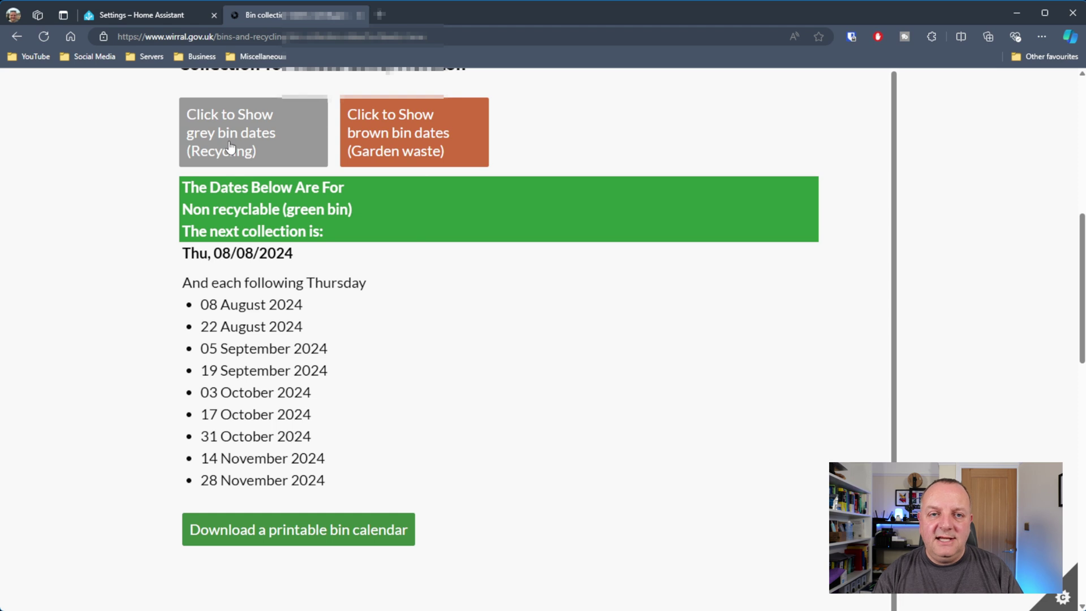
click(424, 146)
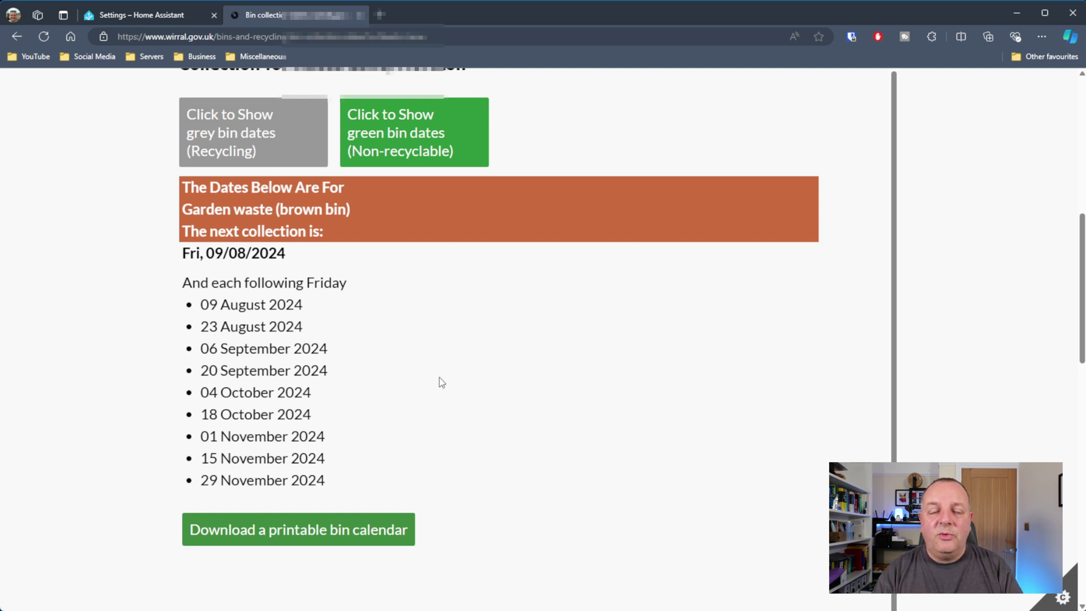
key(F12)
drag(625, 262, 827, 262)
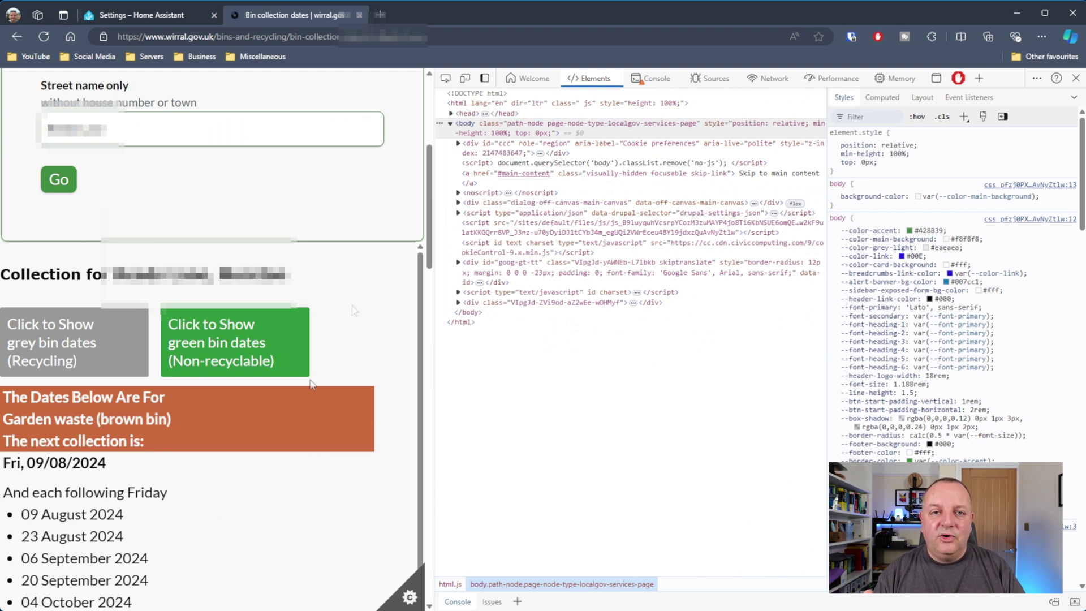
Pick the brown bin dates fieldset with the inspector and expand its markup to reveal the iframe source
click(445, 78)
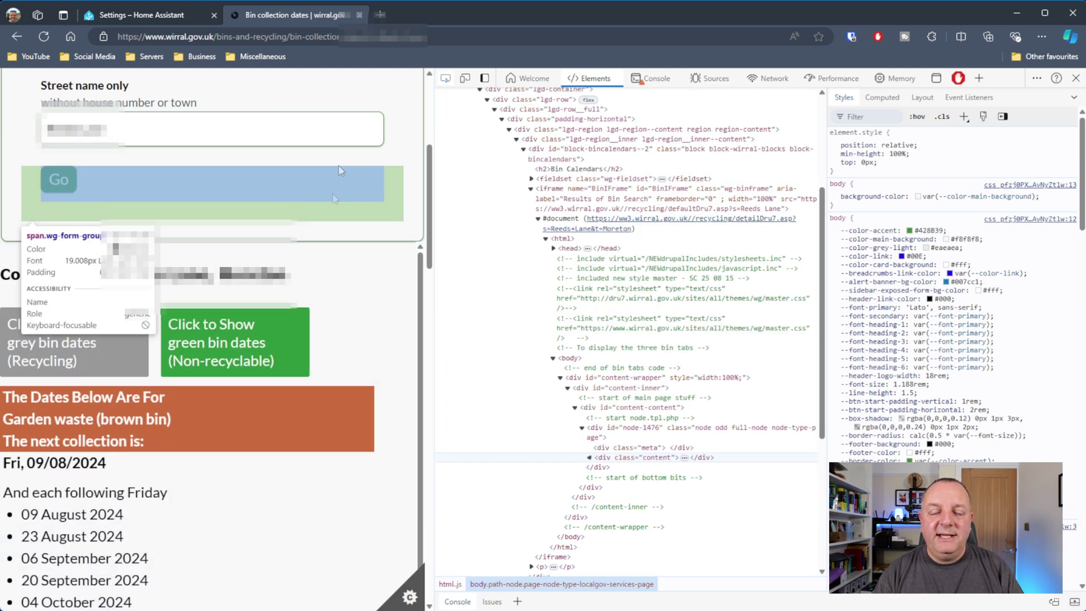
click(445, 78)
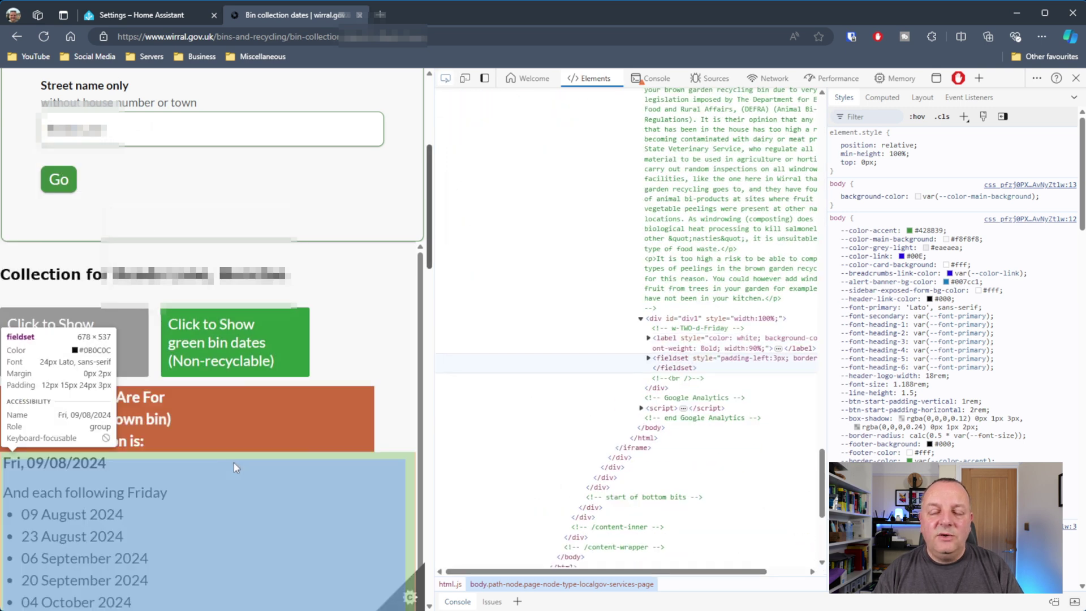
click(234, 464)
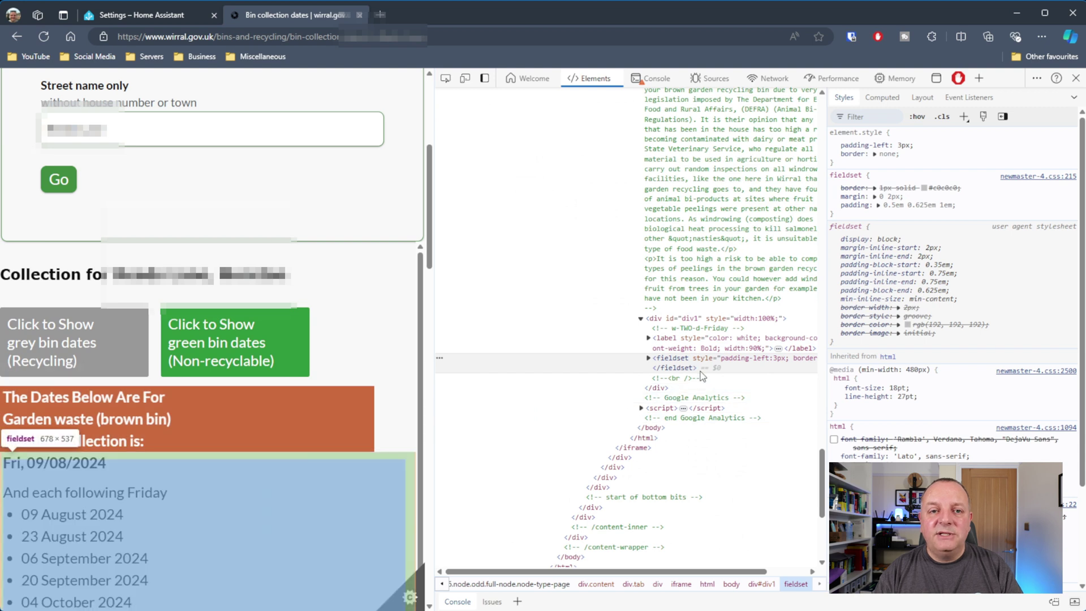
scroll(706, 367, up, 3)
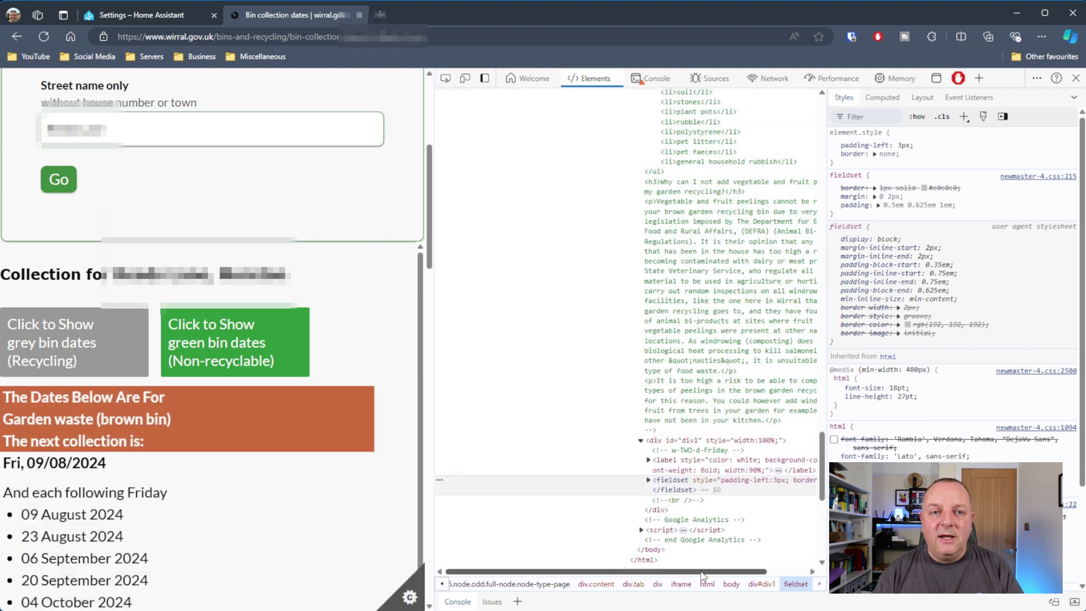
drag(704, 576, 750, 575)
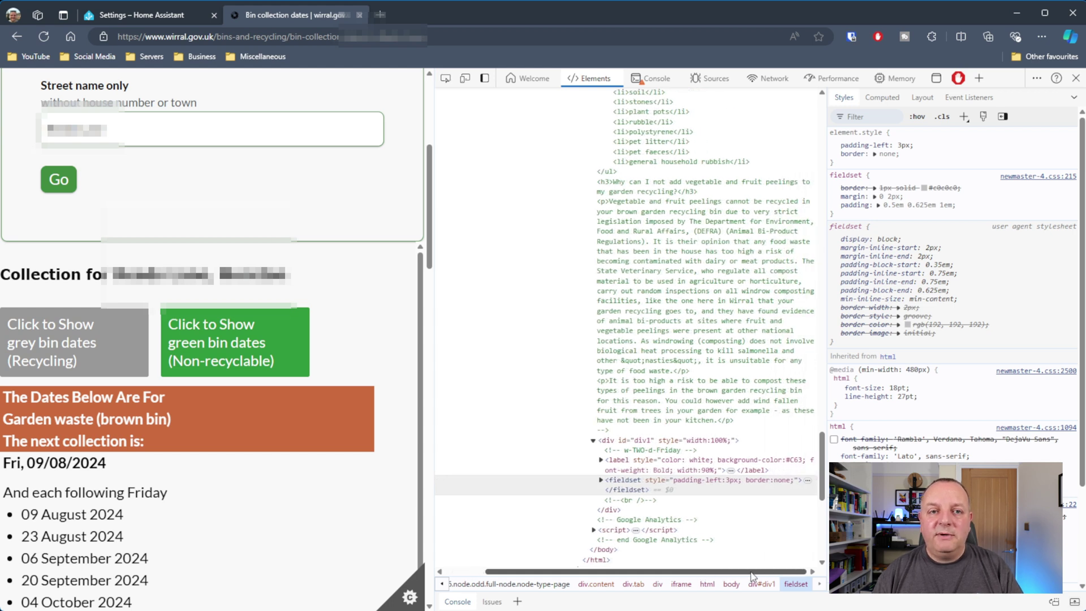
click(601, 480)
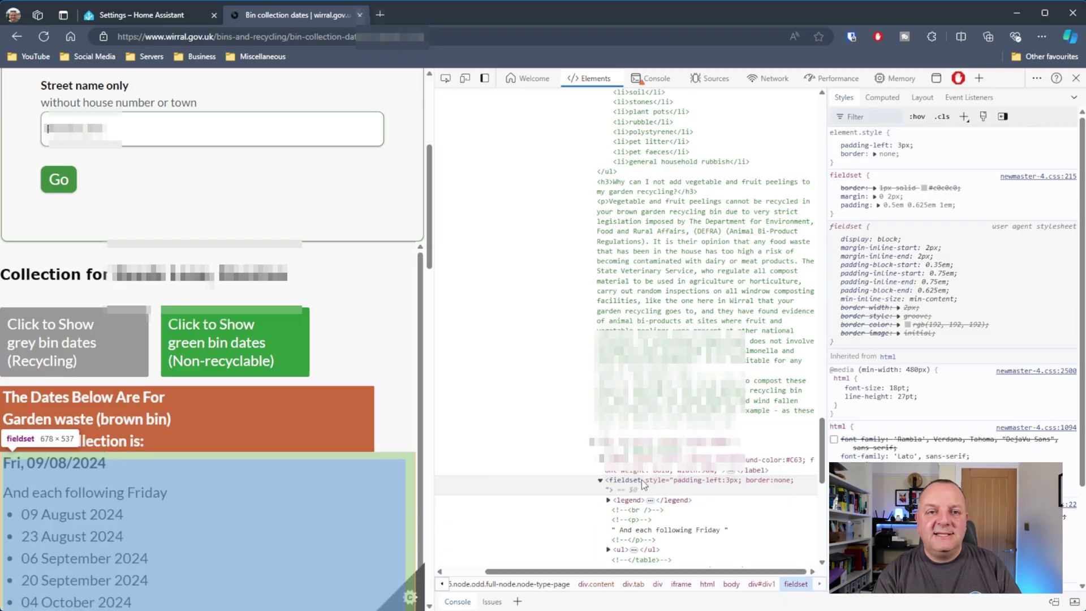
scroll(628, 328, up, 10)
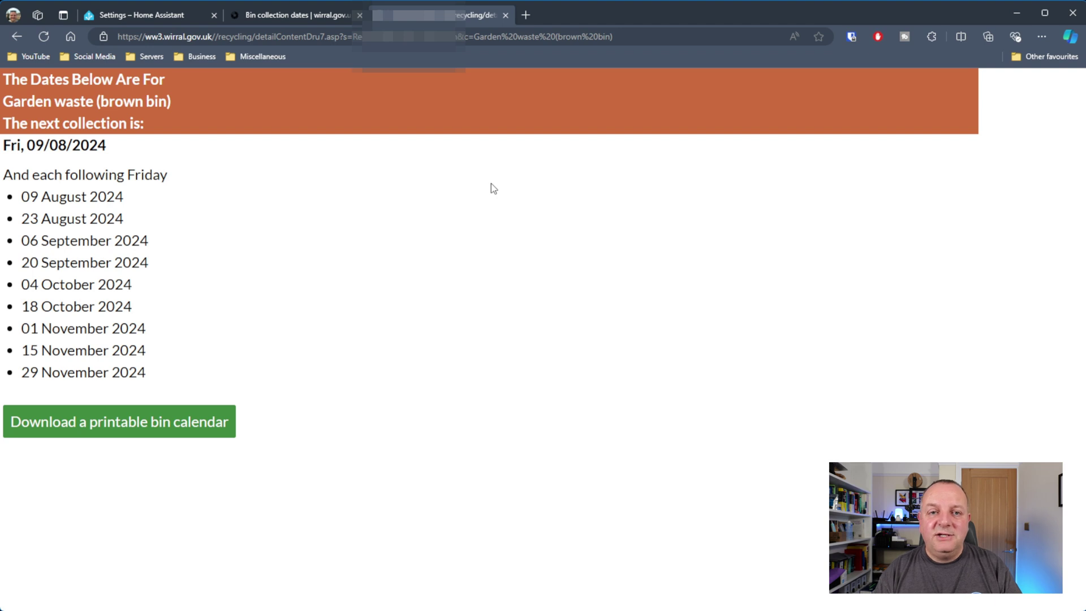
Use the element picker to select the element holding the date Fri, 09/08/2024
key(F12)
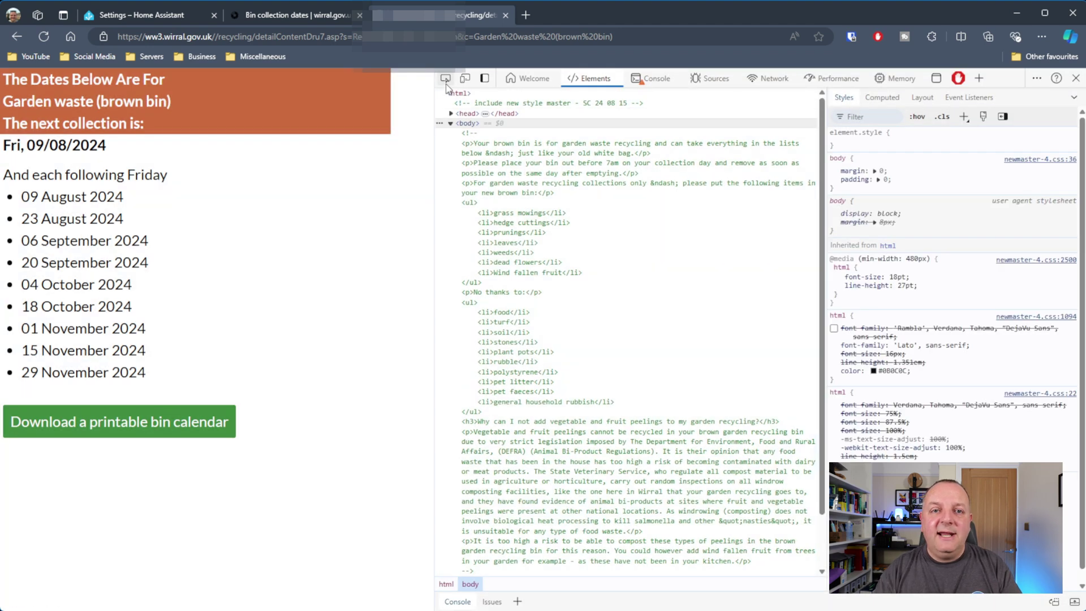
click(446, 79)
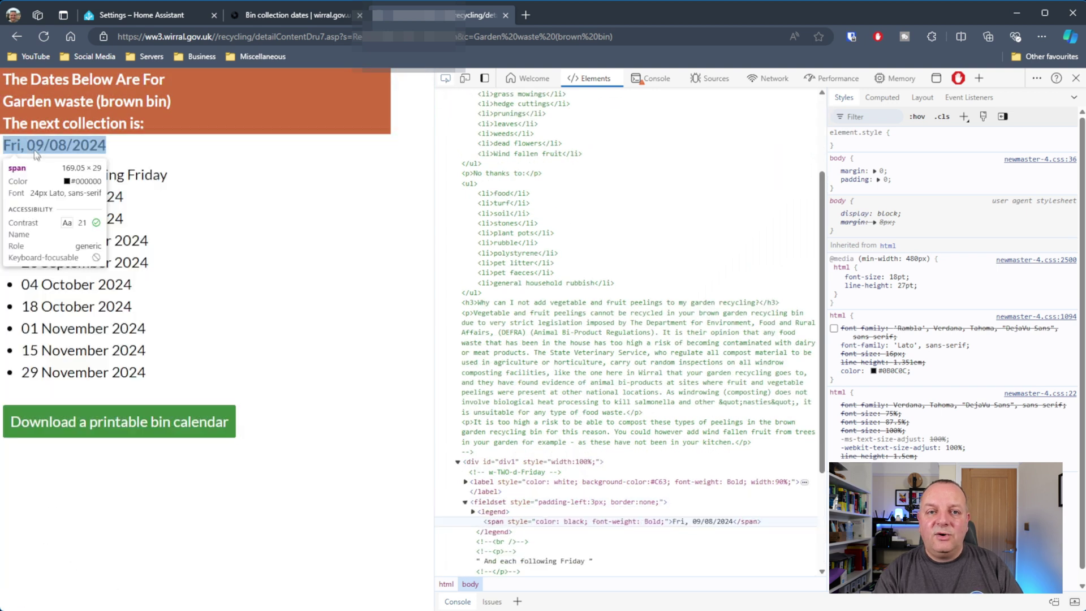
click(35, 152)
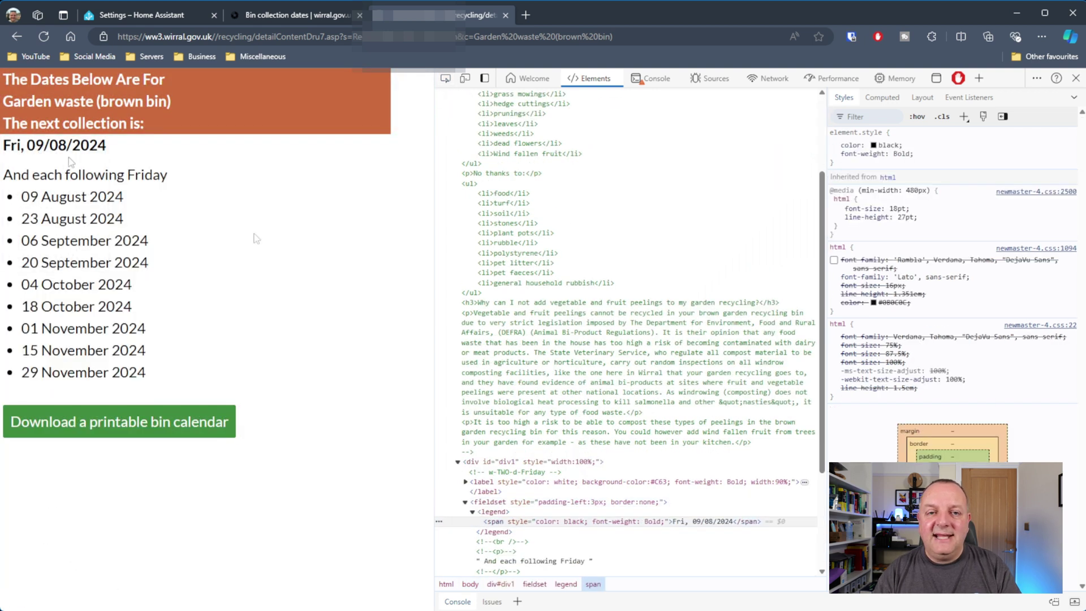
scroll(606, 337, down, 2)
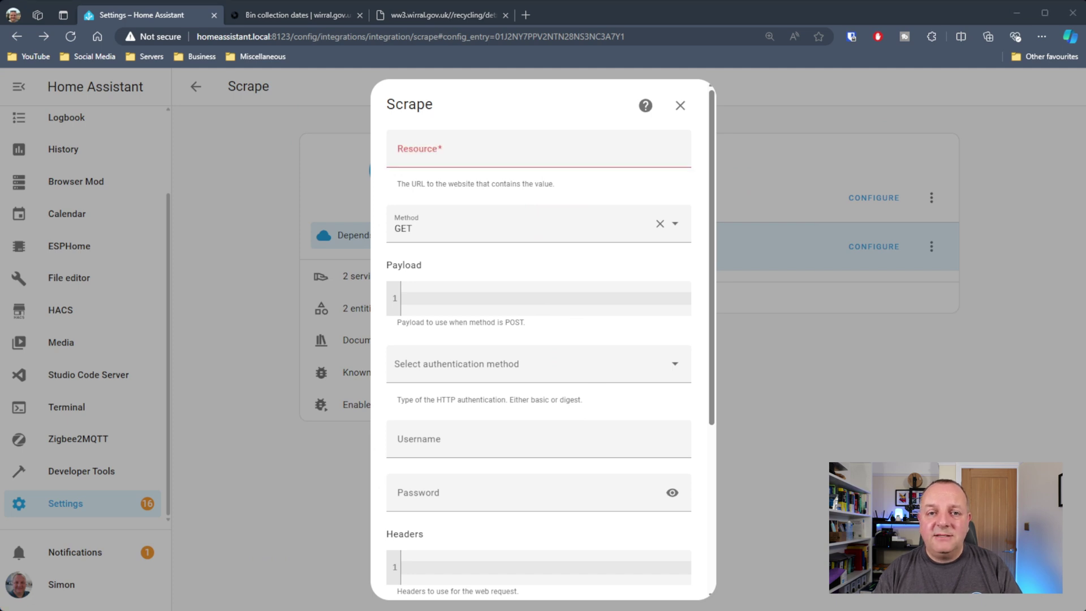
Paste the brown bin page URL as the Resource, keeping GET and no authentication
key(ctrl+v)
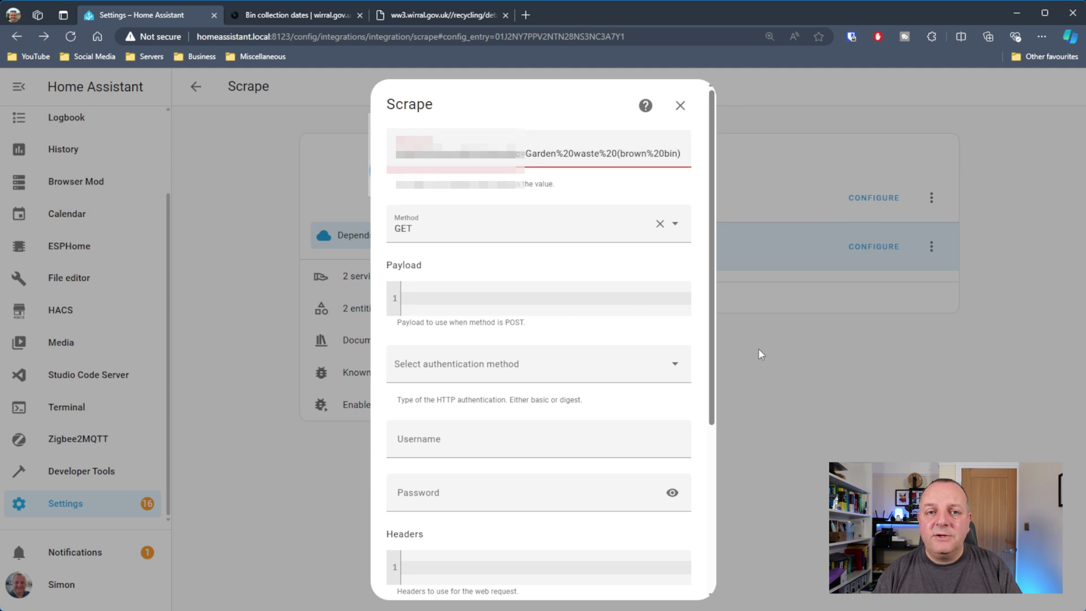
key(Tab)
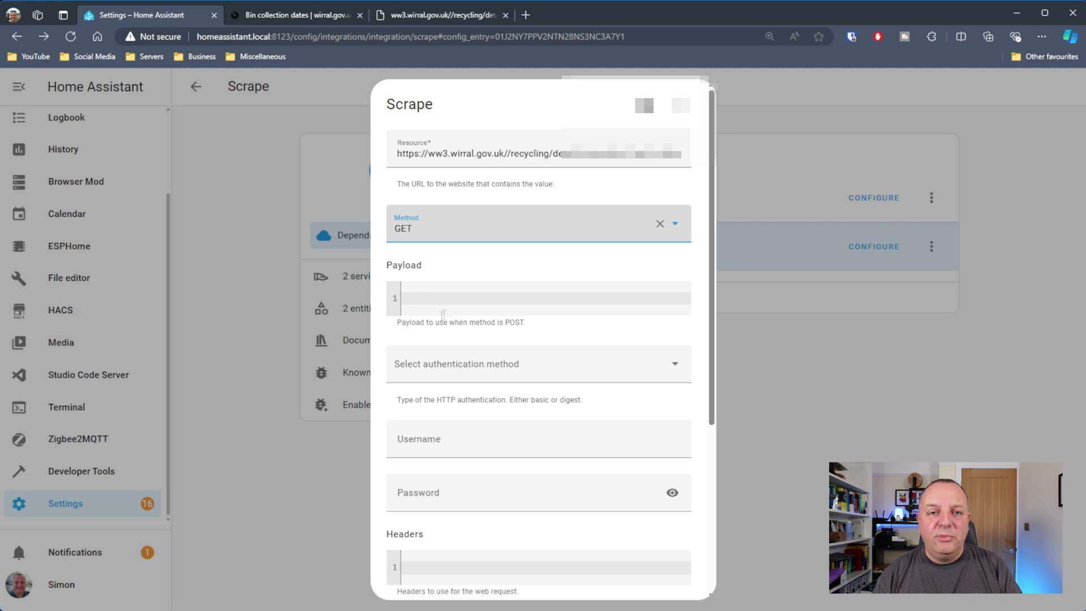
click(566, 375)
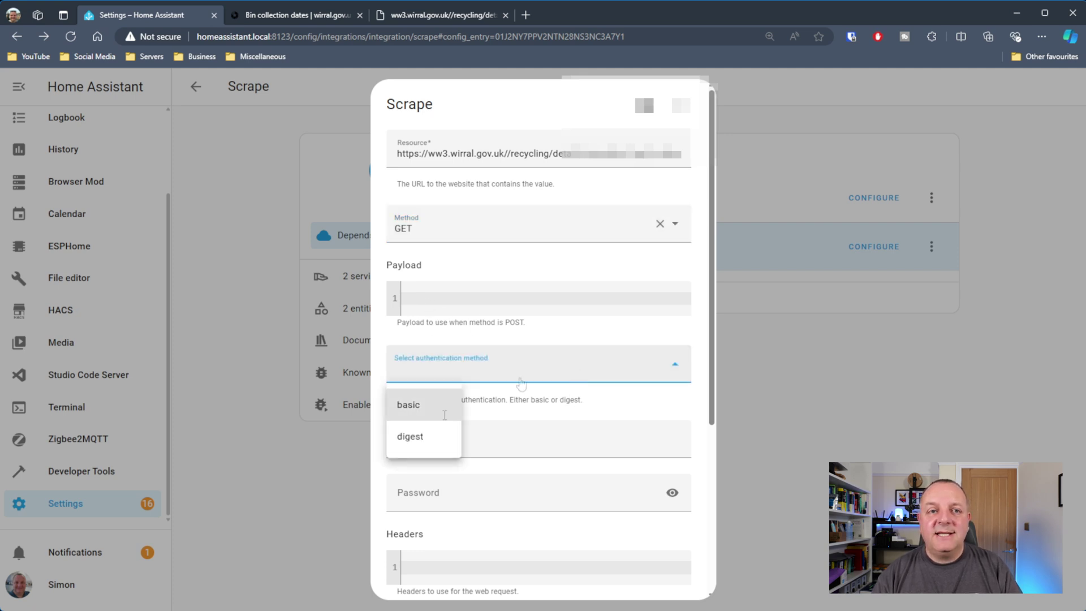
click(585, 374)
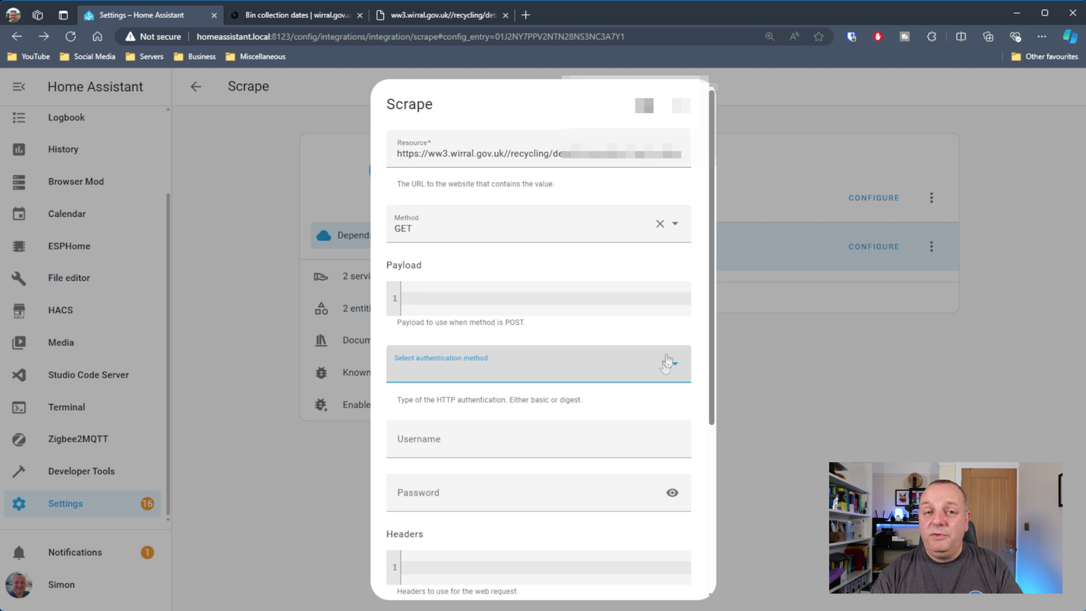
drag(714, 291, 690, 280)
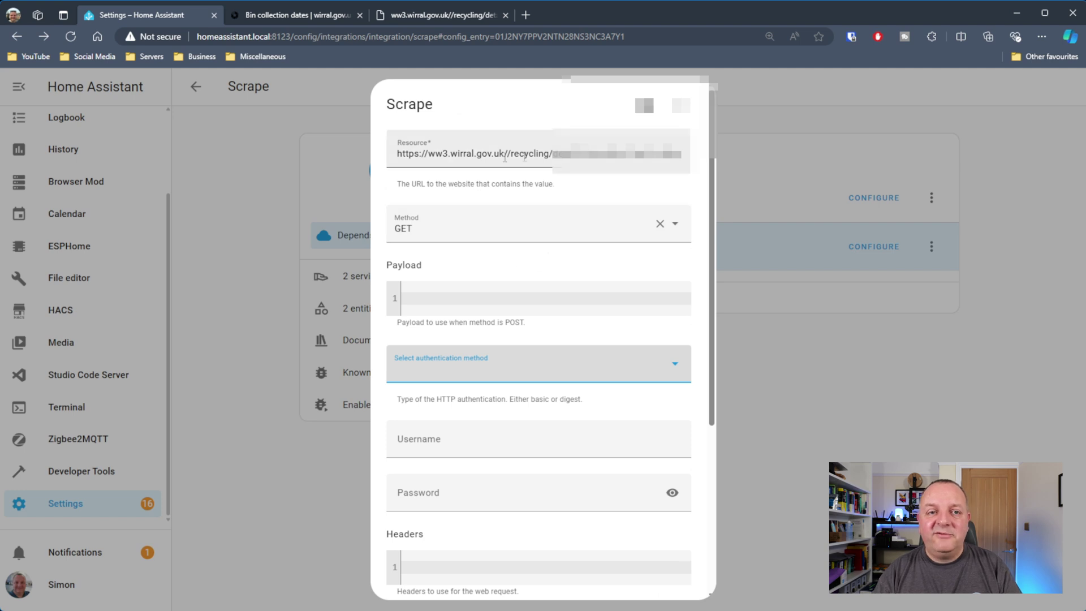
Recheck the council bin-dates page, then continue to the sensor name and selector step
click(412, 23)
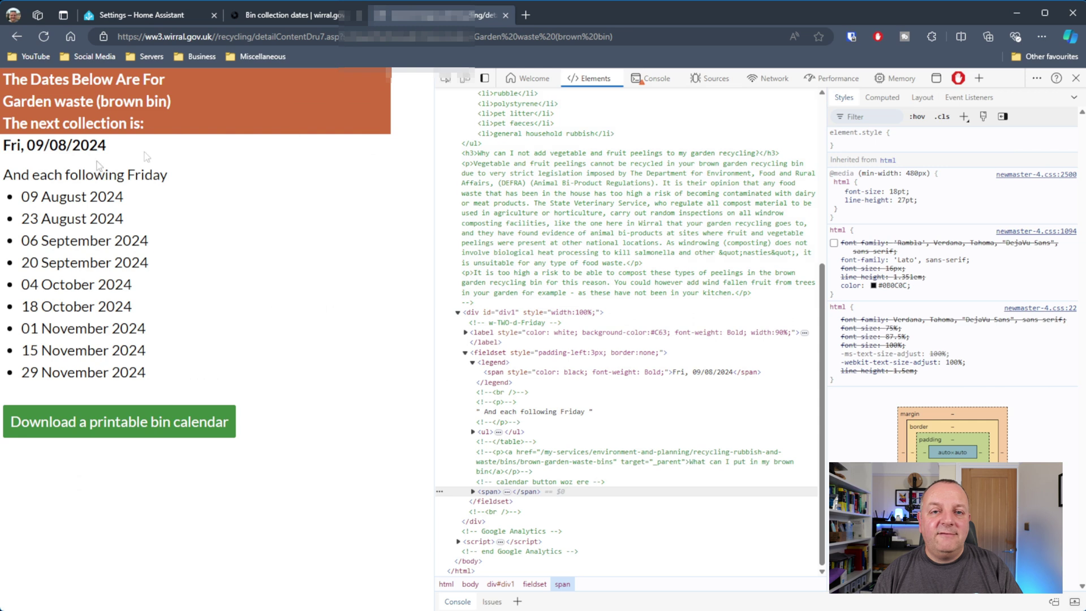
click(139, 18)
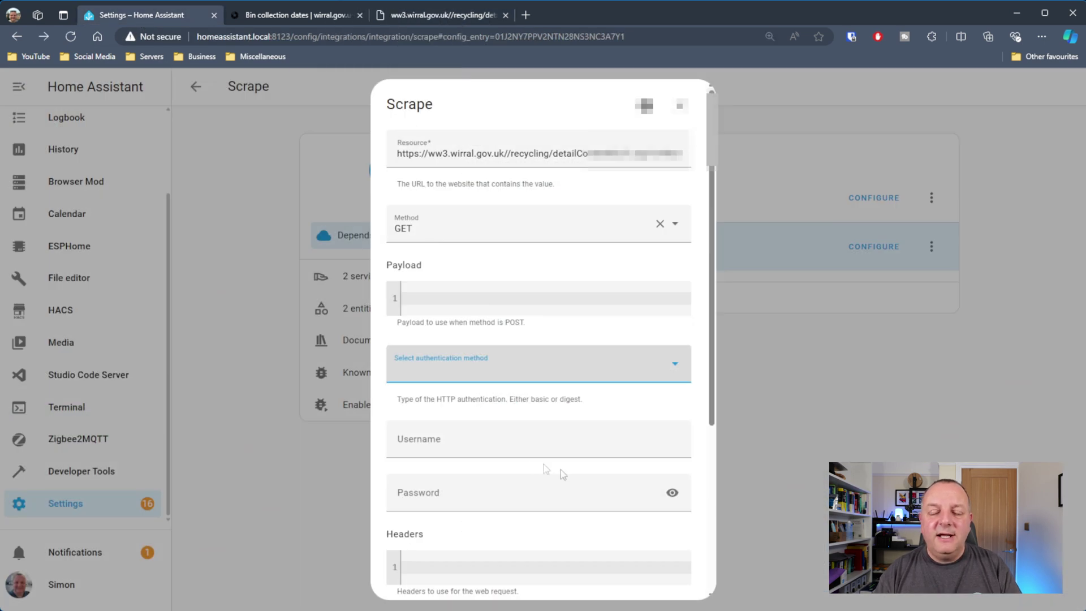
scroll(682, 502, down, 4)
click(675, 583)
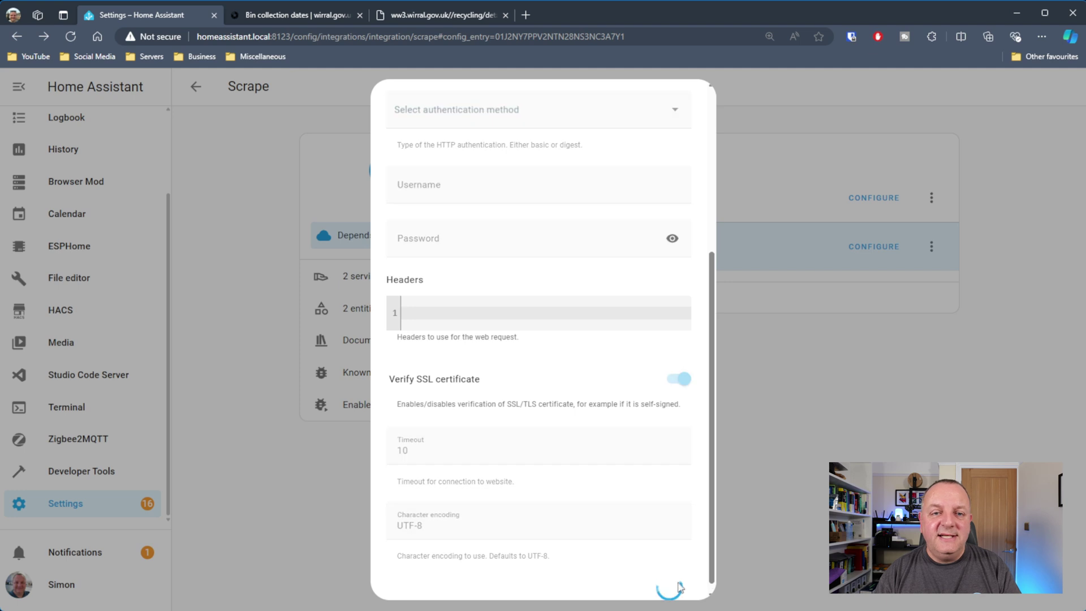
click(634, 106)
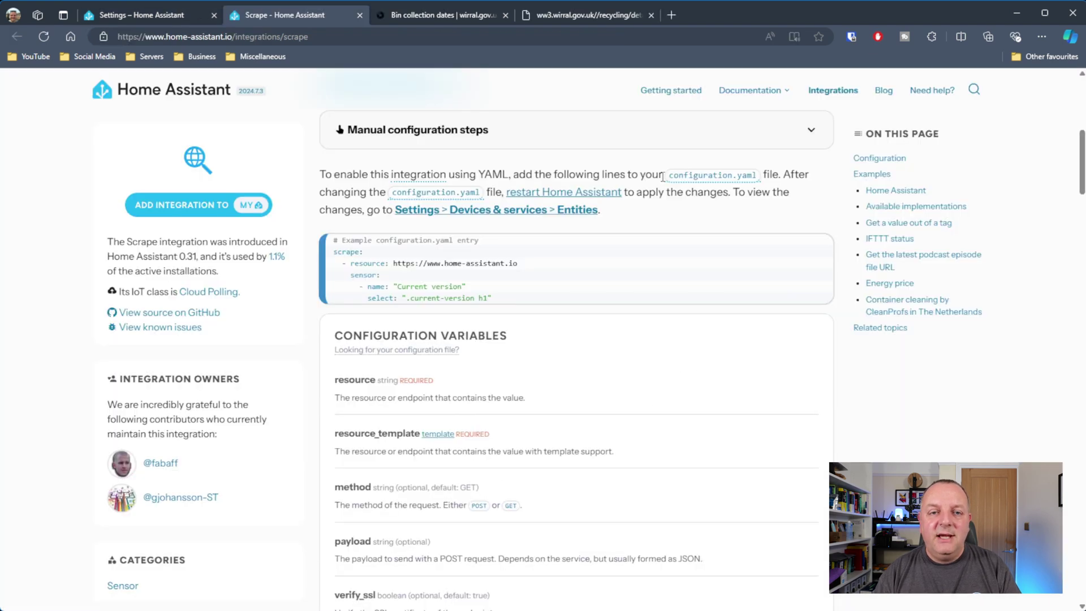
scroll(663, 176, down, 3)
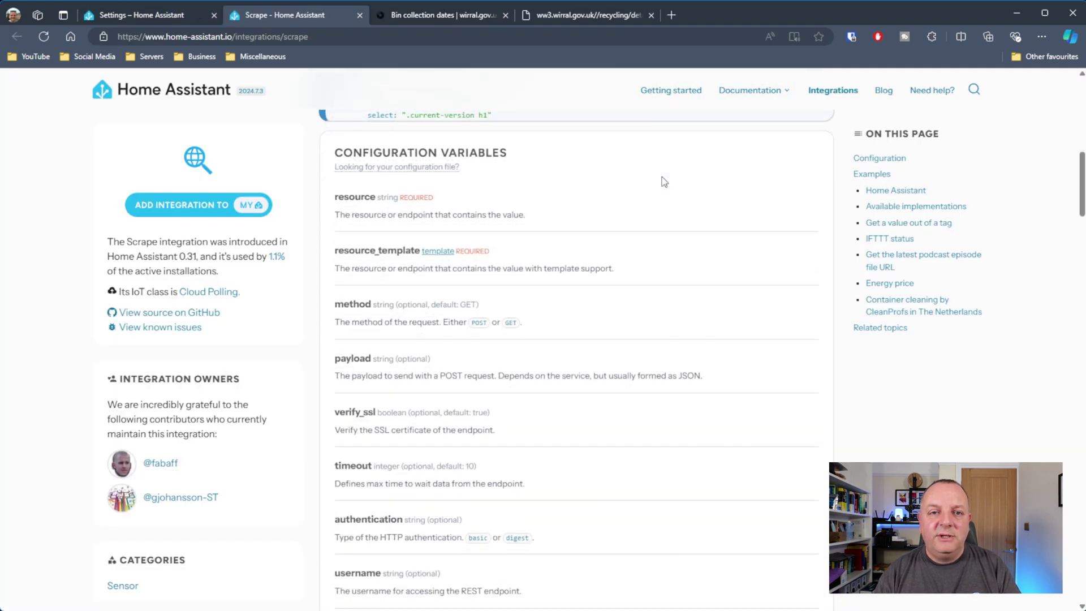
scroll(664, 181, down, 6)
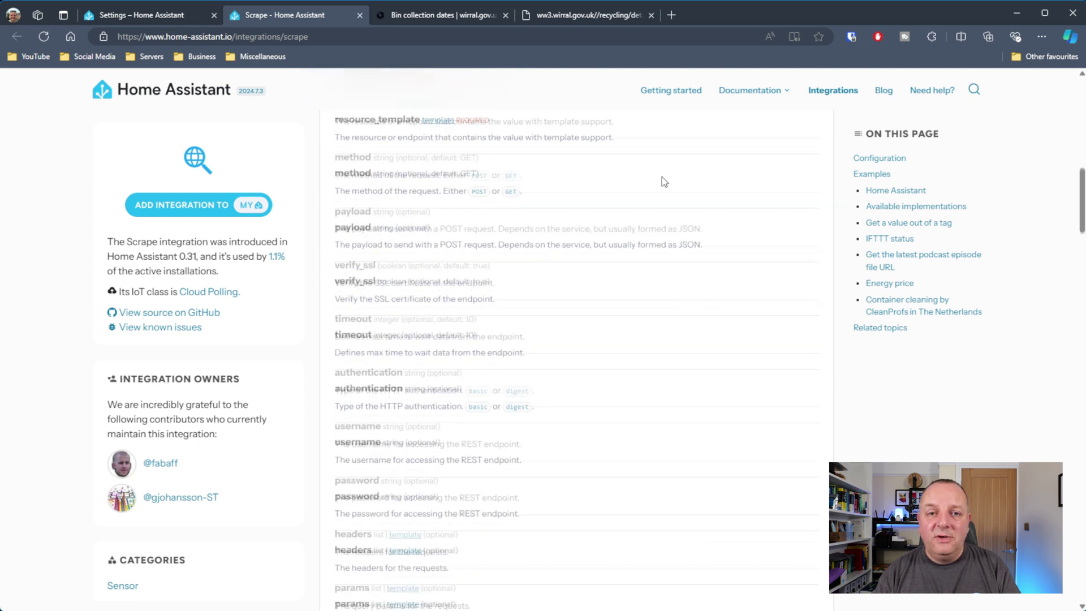
scroll(664, 181, down, 5)
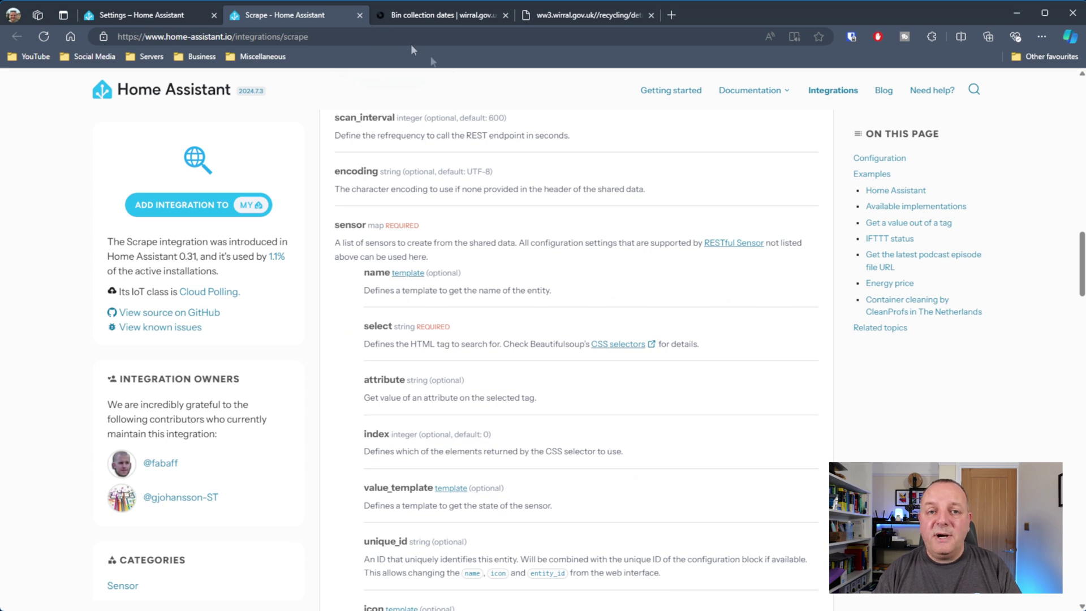
click(359, 15)
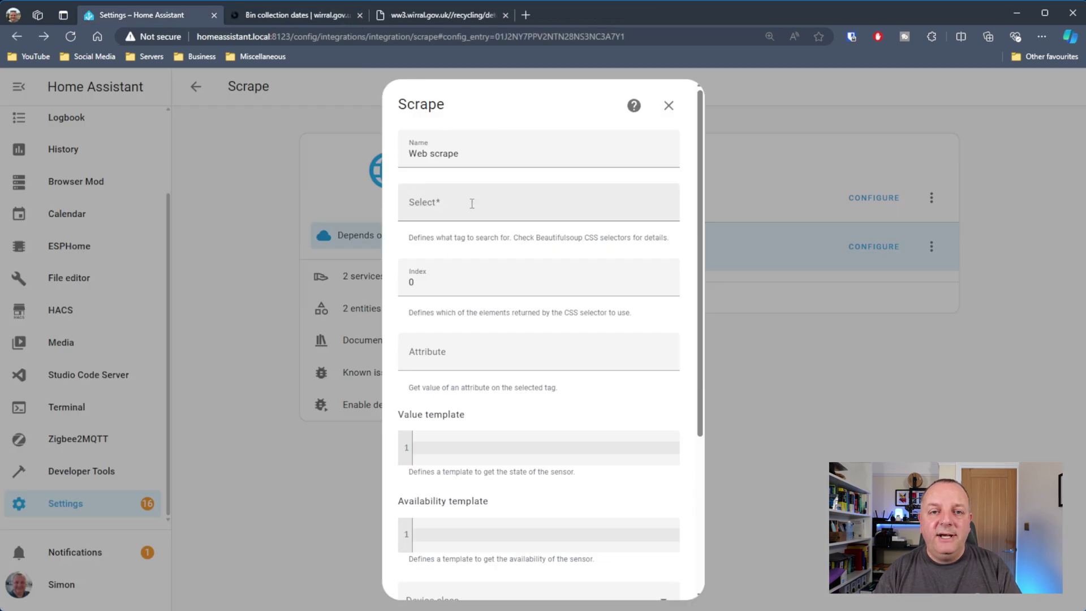
Name the sensor 'Brown Bin Collection Date' and switch to the council bin-dates page
click(492, 160)
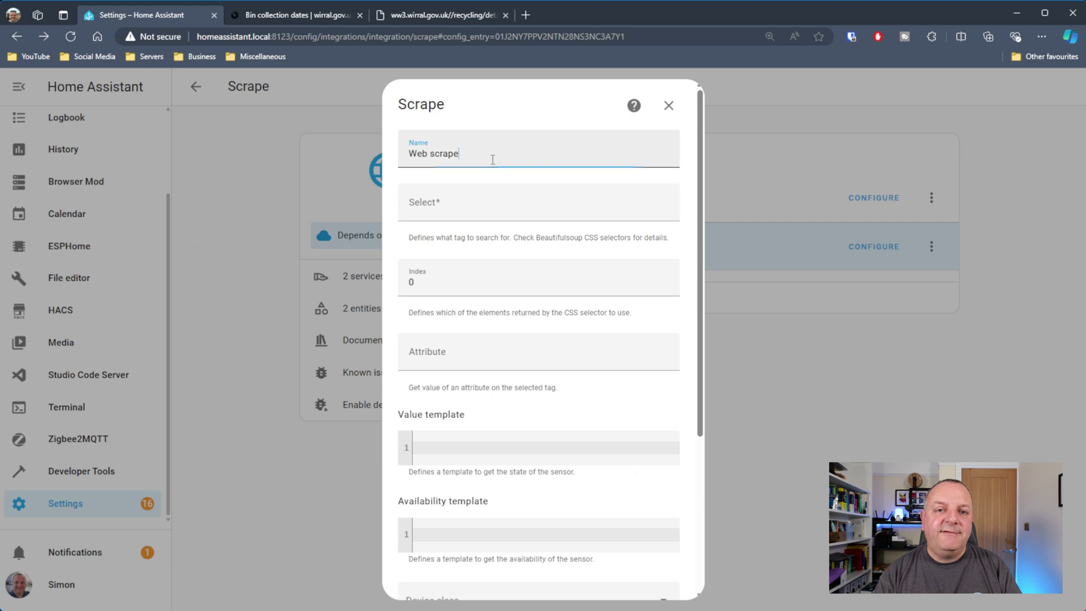
key(ctrl+a)
text(Brown Bin Co)
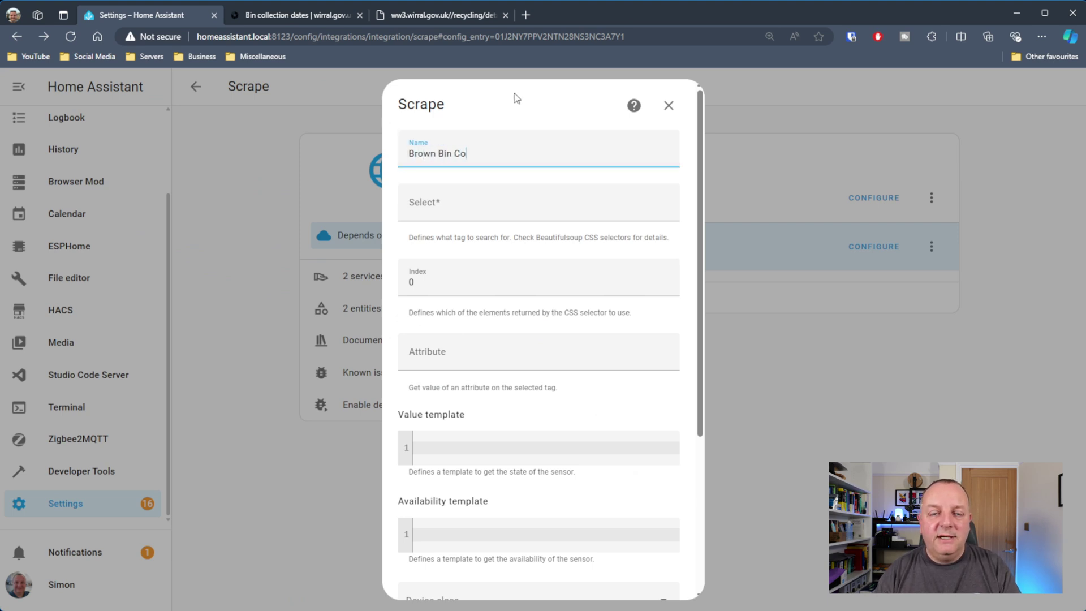
text(llection Date)
key(Tab)
key(alt+Tab)
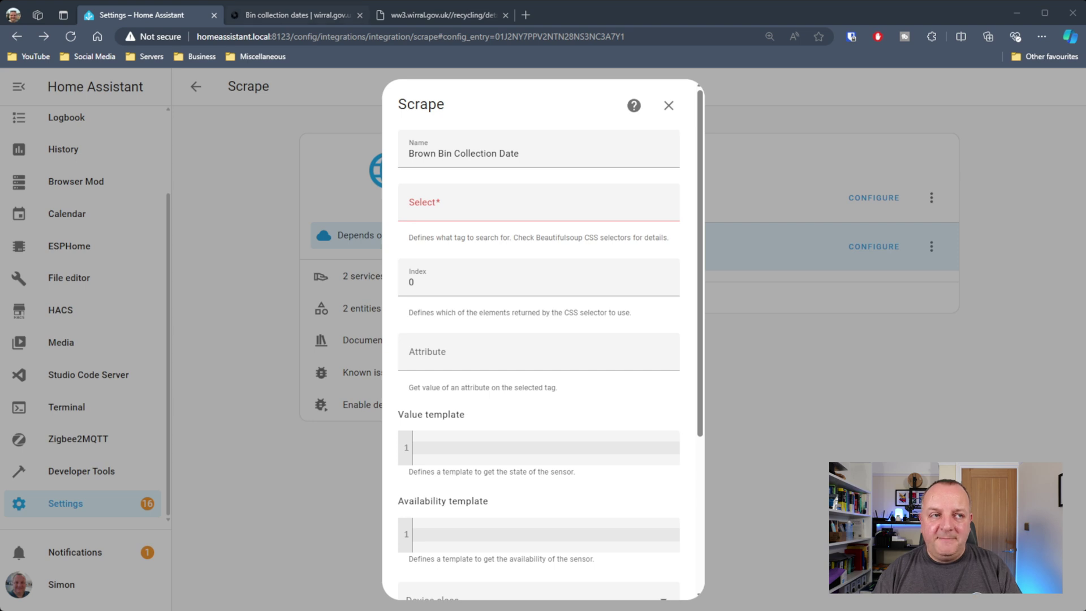
click(433, 15)
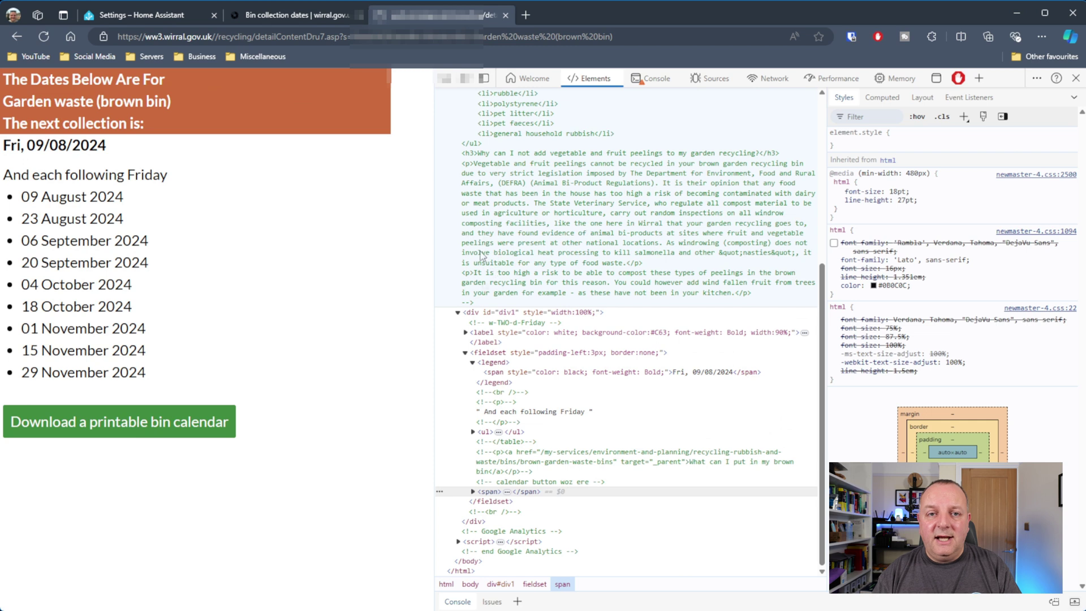
Inspect the Fri, 09/08/2024 date span and enter selector '#div1 > fieldset > legend > span'
click(446, 79)
click(22, 148)
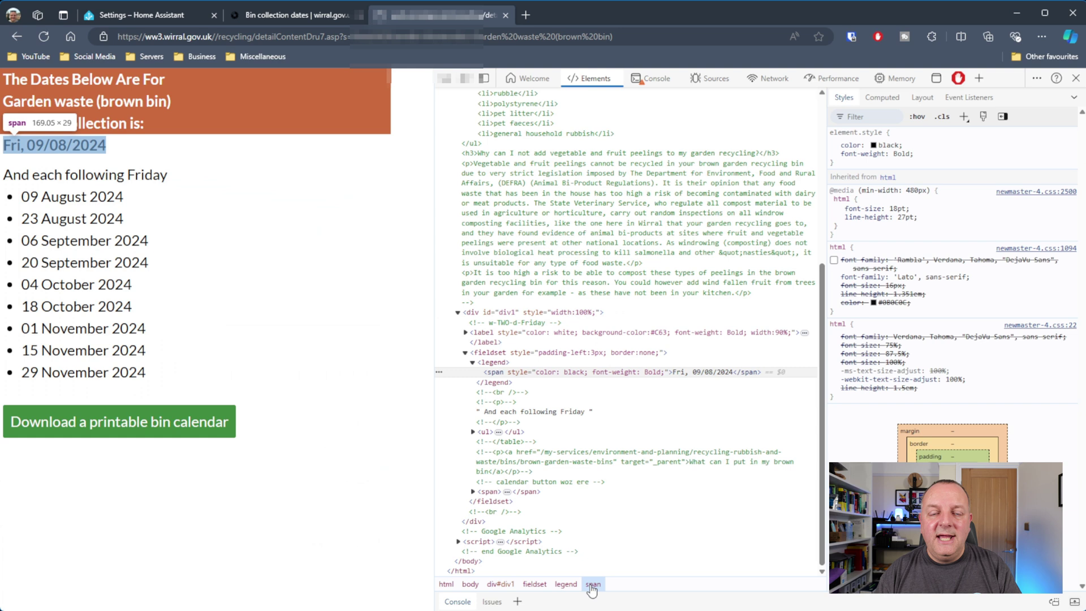
click(135, 16)
text(#div)
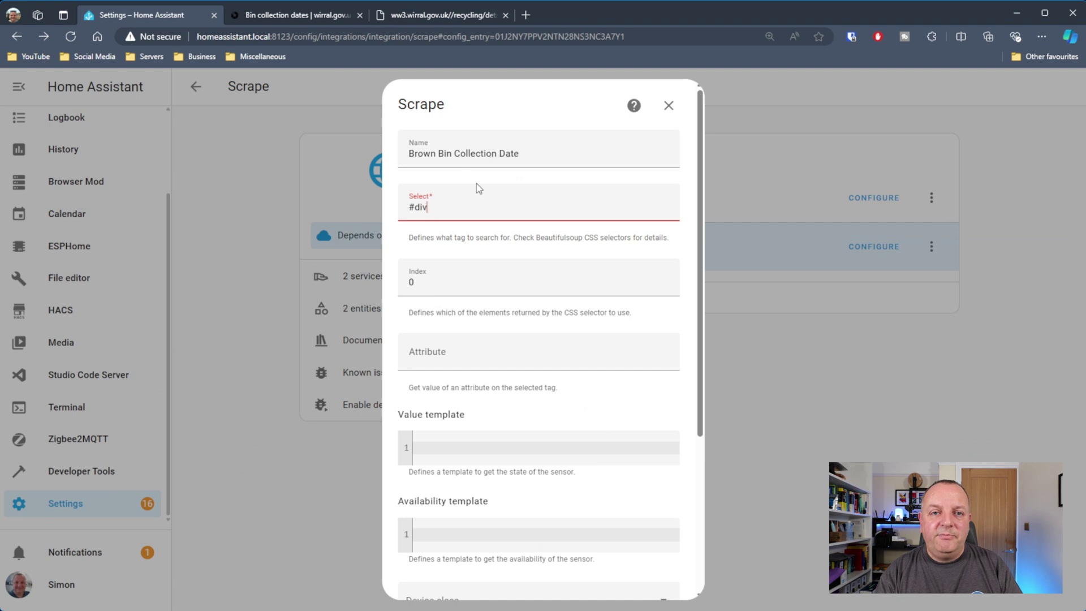
text(1 >)
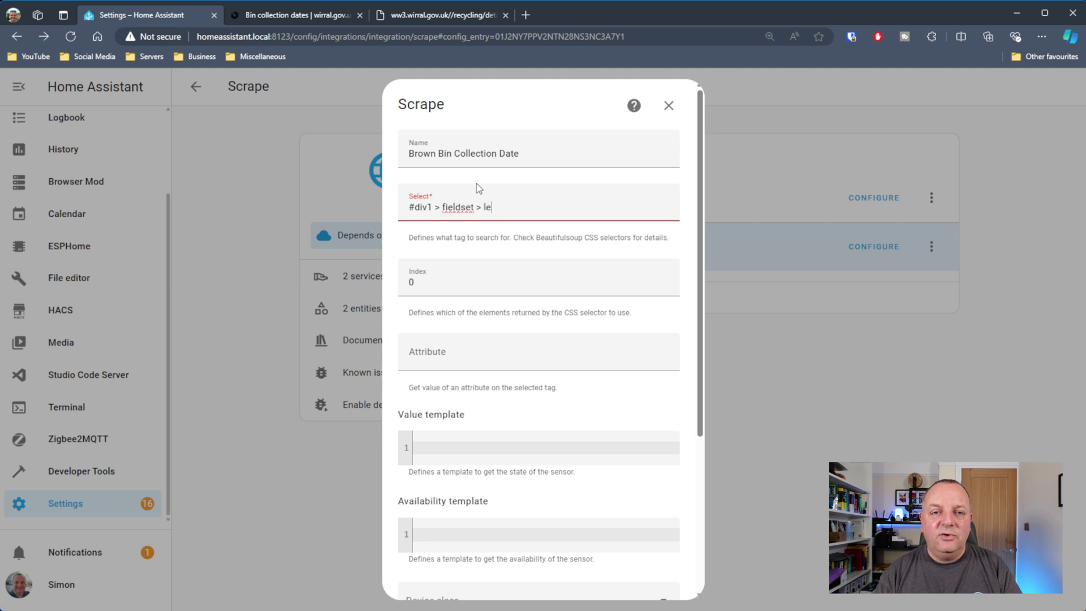
text(fieldset > legend )
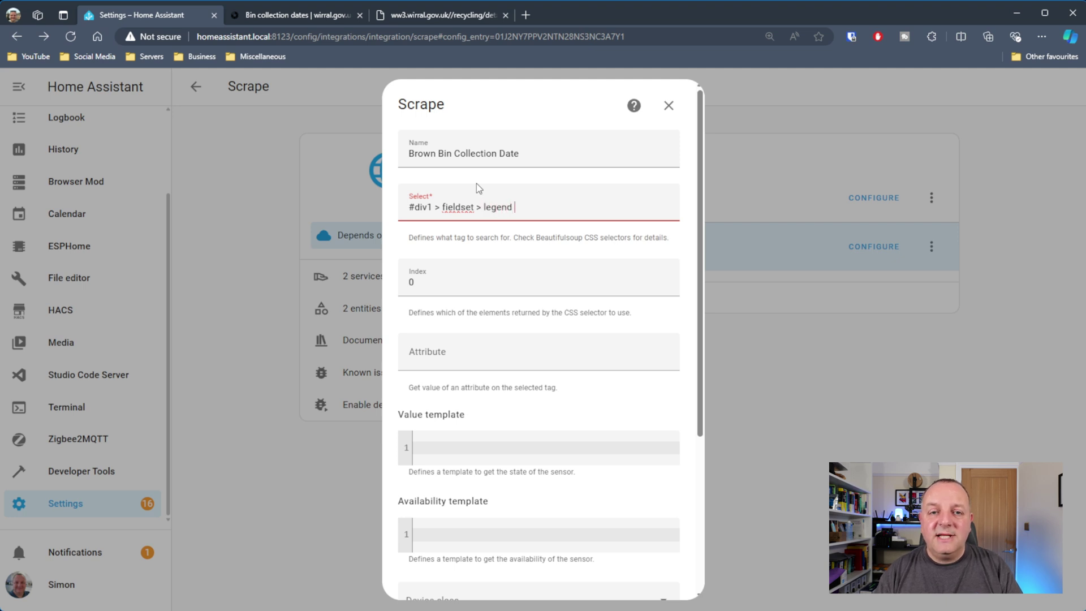
text(> span)
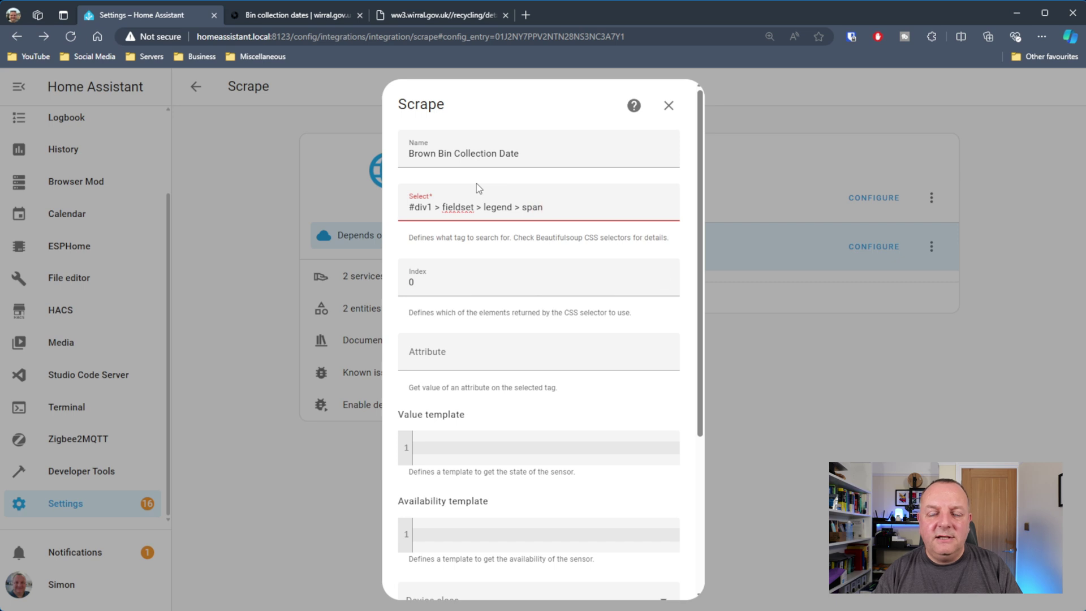
key(Tab)
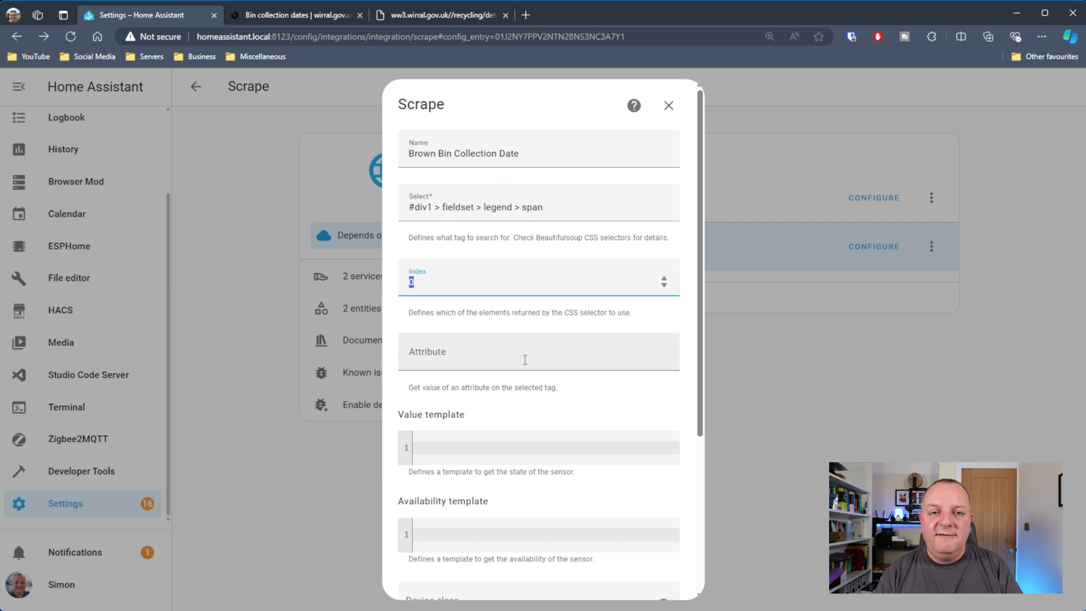
Begin editing the value template after rechecking the date element on the council page
click(495, 444)
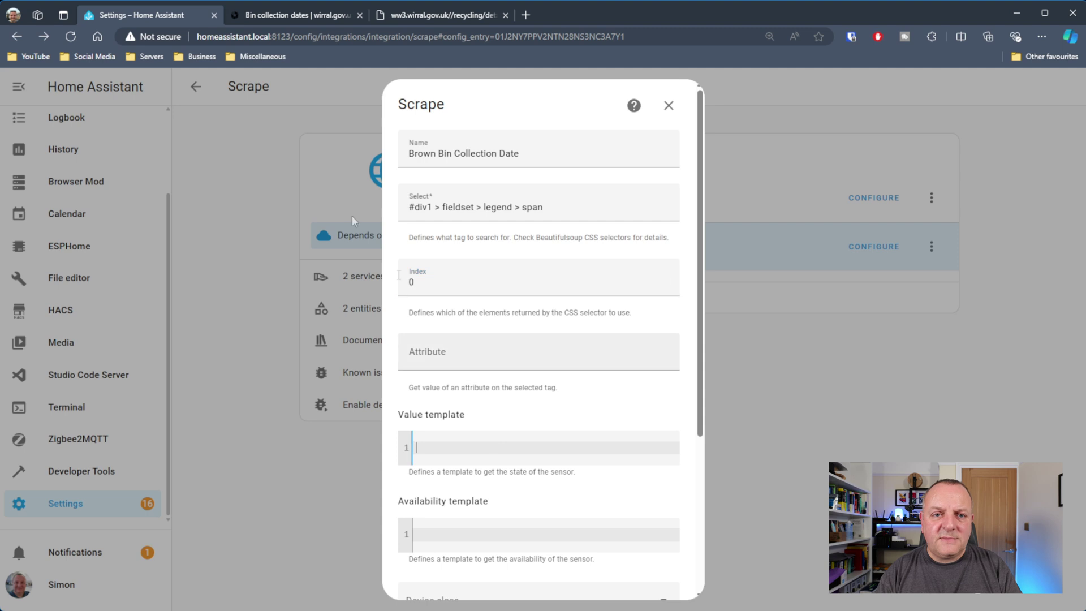
click(430, 15)
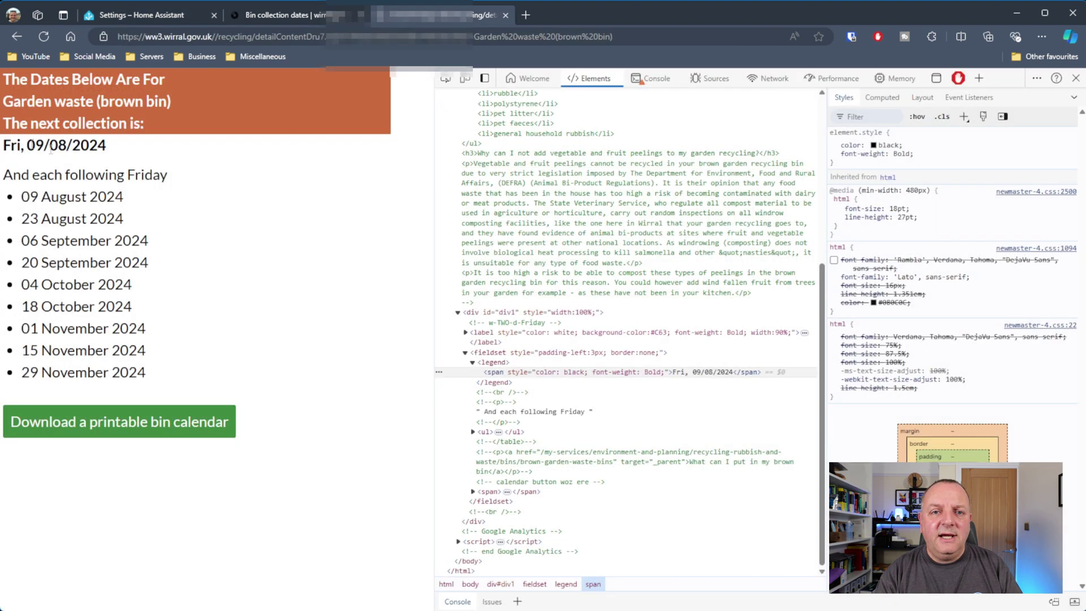
click(445, 79)
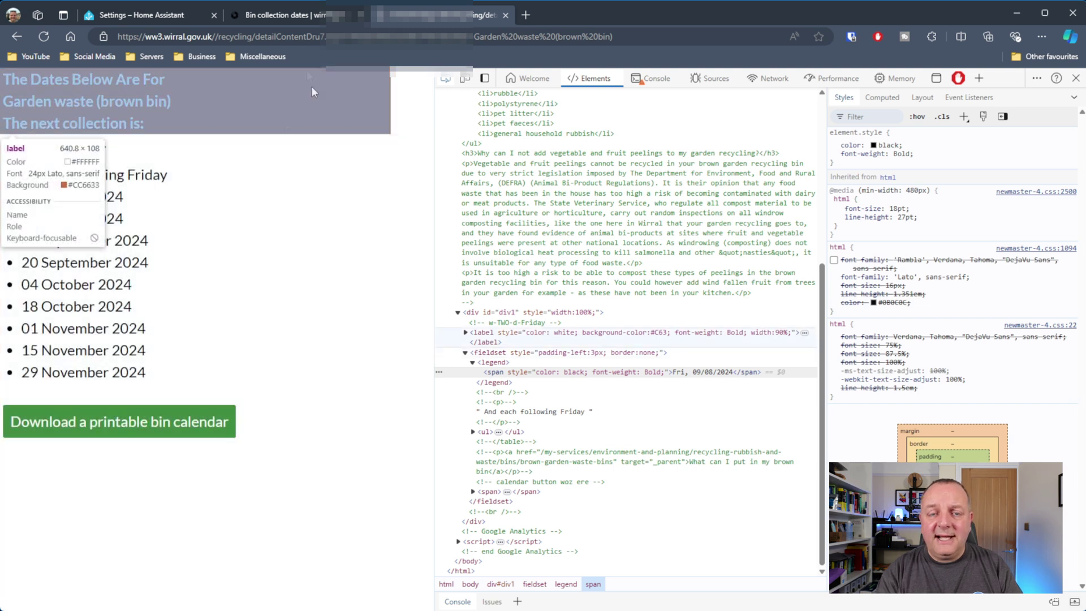
click(147, 19)
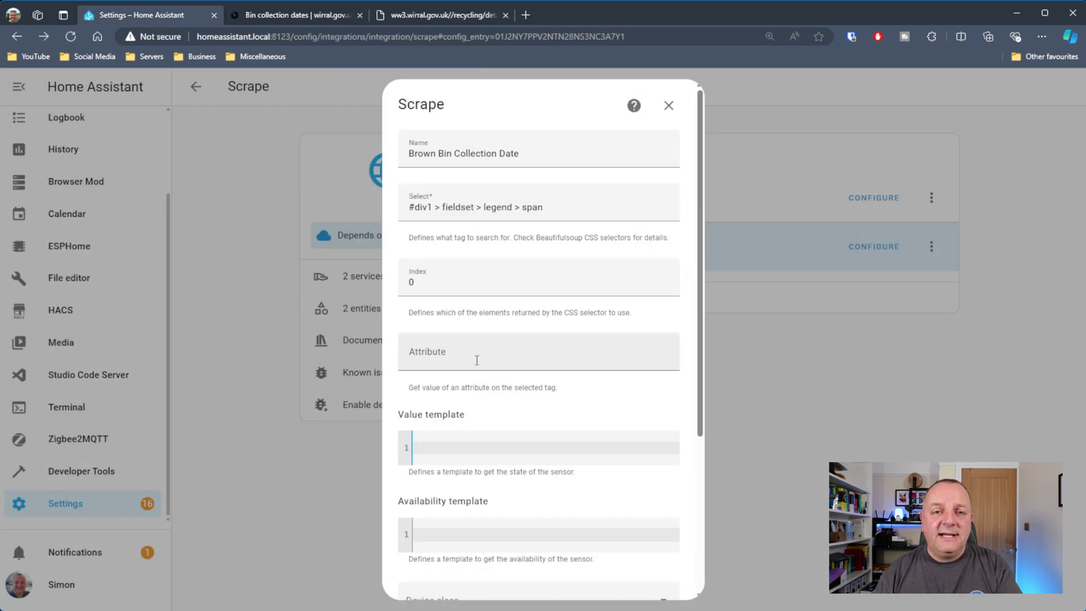
Set the value template to {{ value[5:15] }}, assign the sensor to Rear Garden, and finish
text({{)
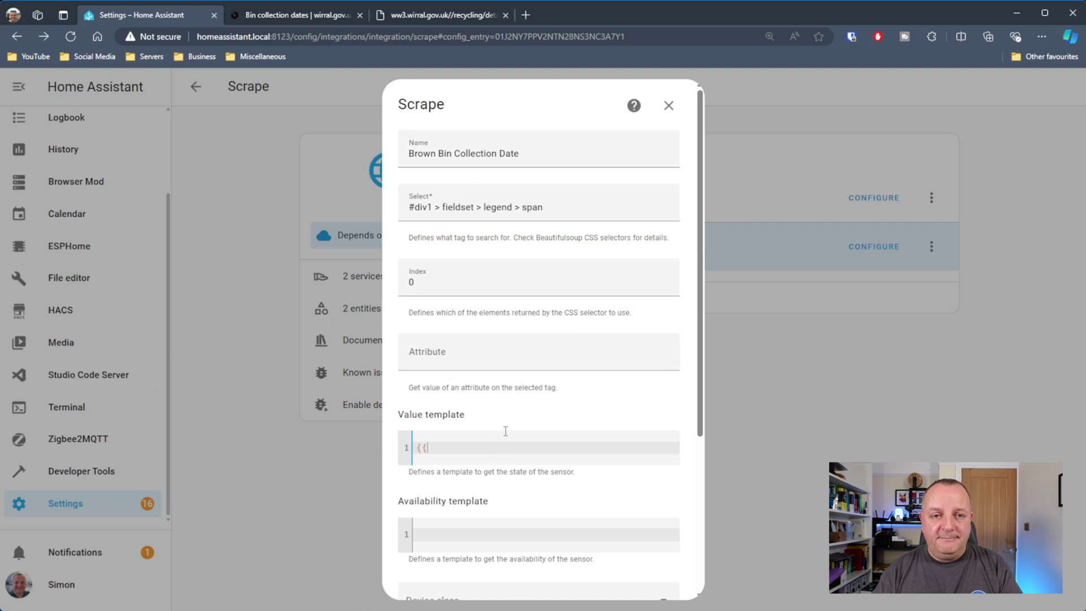
text( valu)
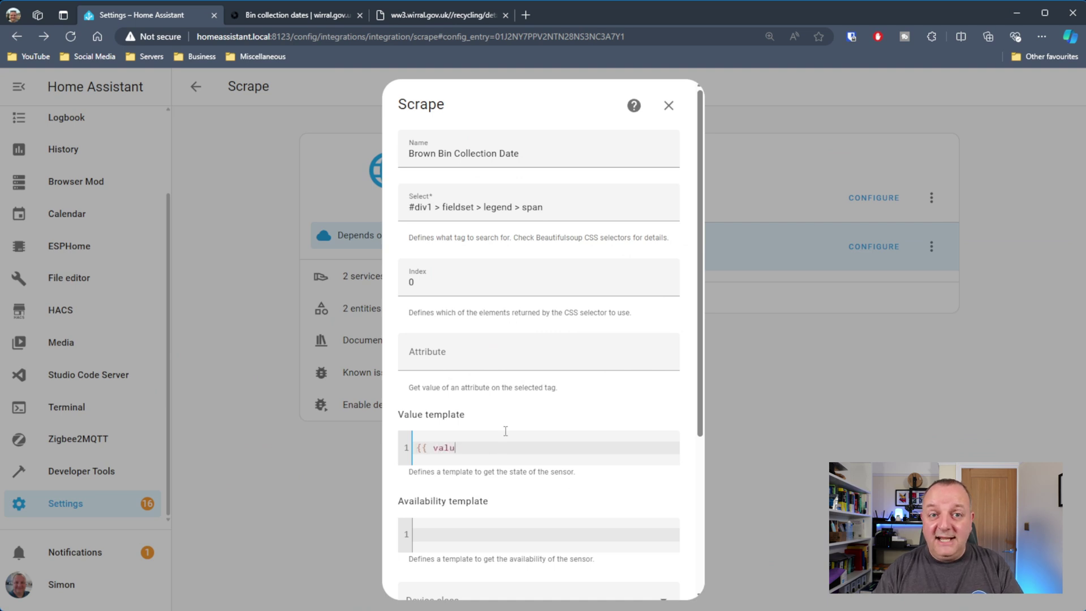
text(e[5:15] })
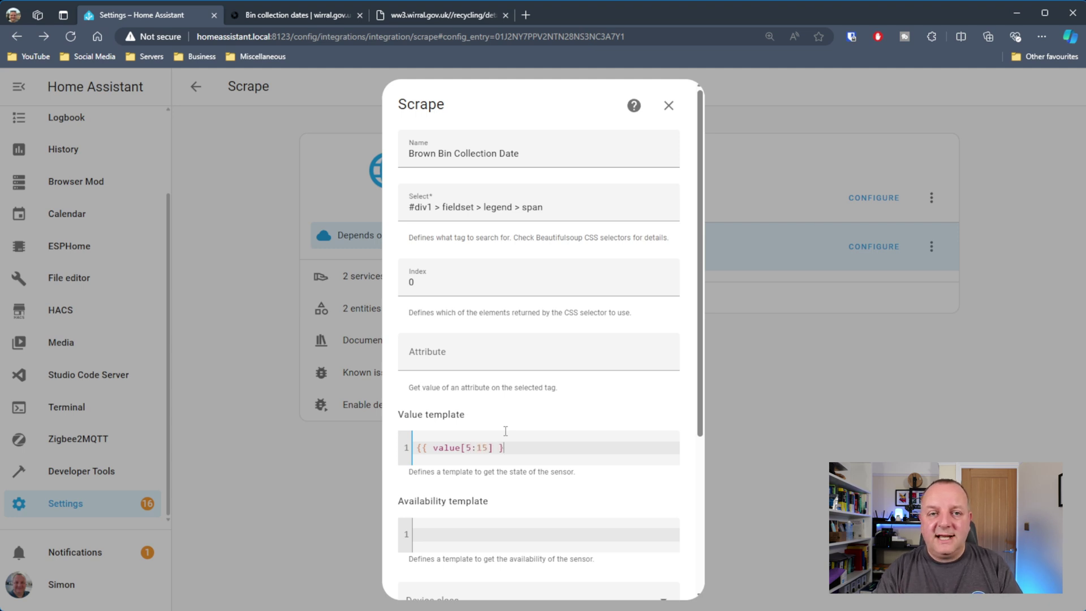
scroll(661, 399, down, 4)
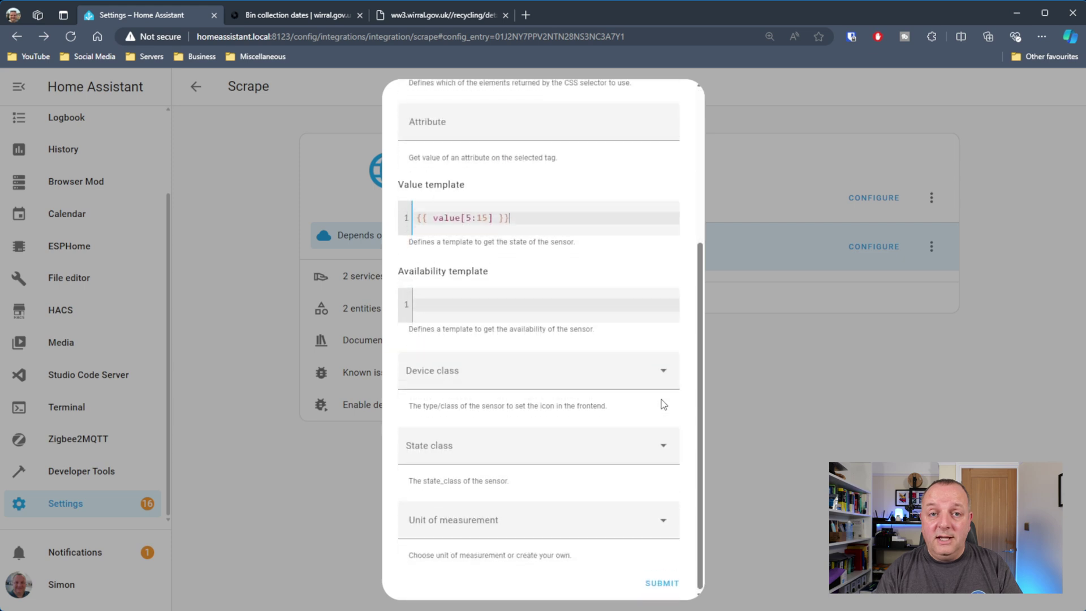
click(661, 586)
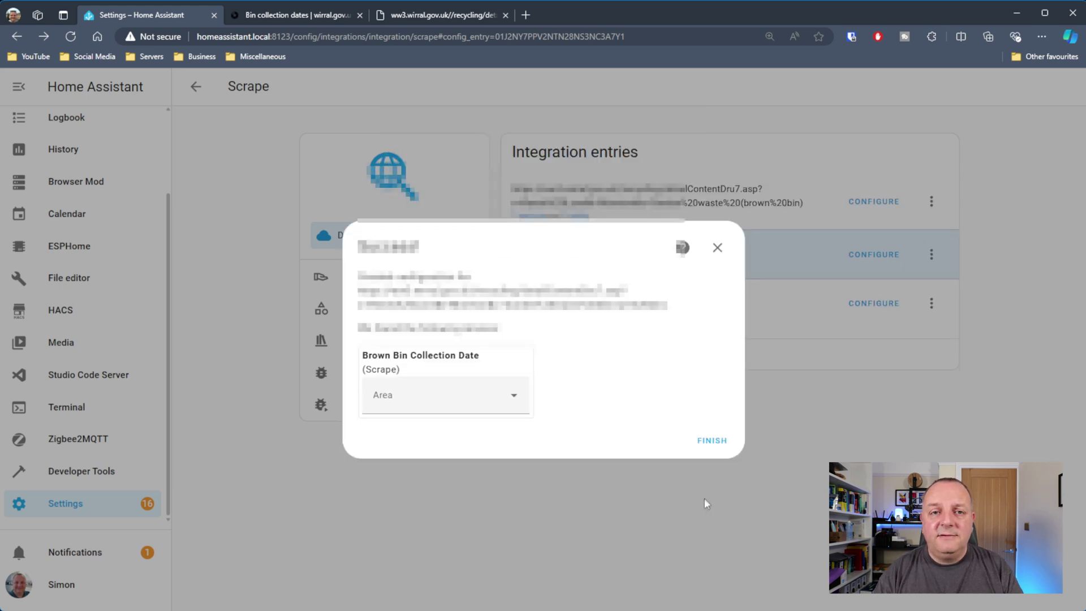
click(438, 399)
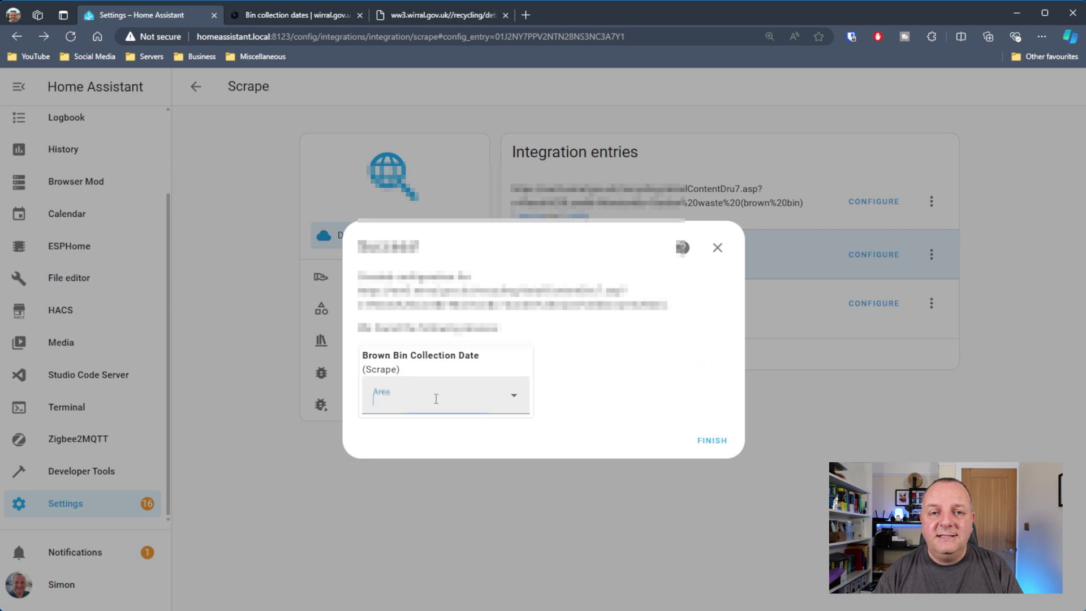
scroll(439, 464, down, 3)
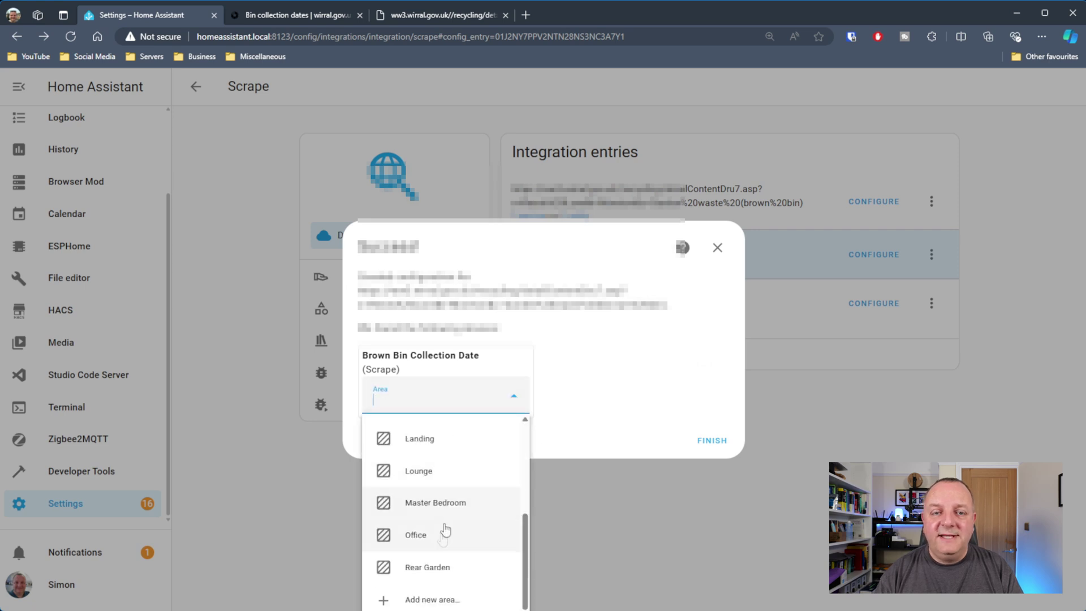
click(447, 569)
click(711, 440)
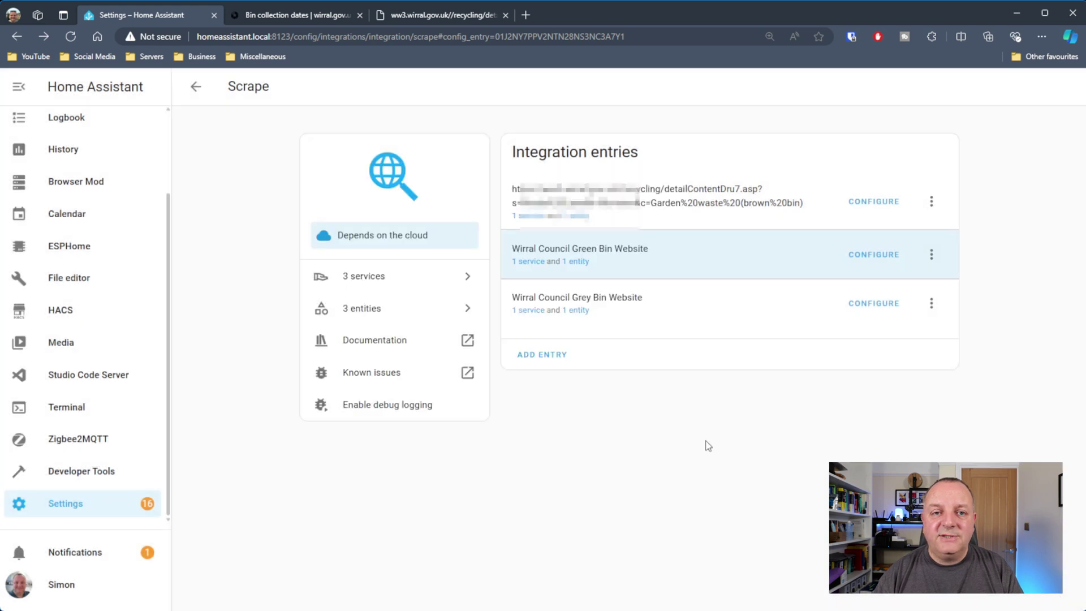
Rename the new Scrape entry to 'Wirral Council Brown Bin Website'
click(532, 216)
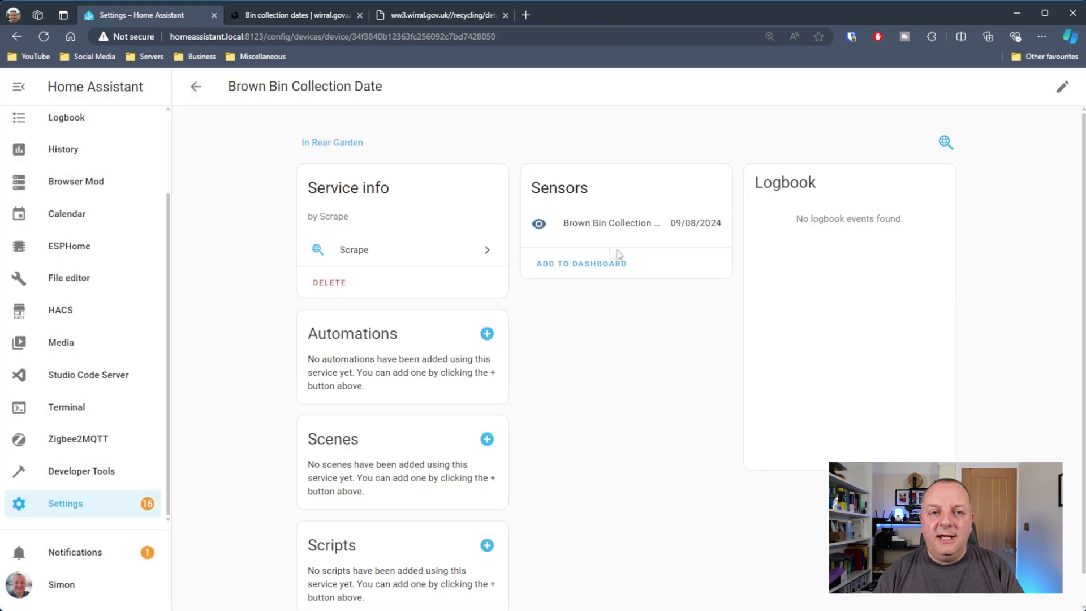
click(196, 88)
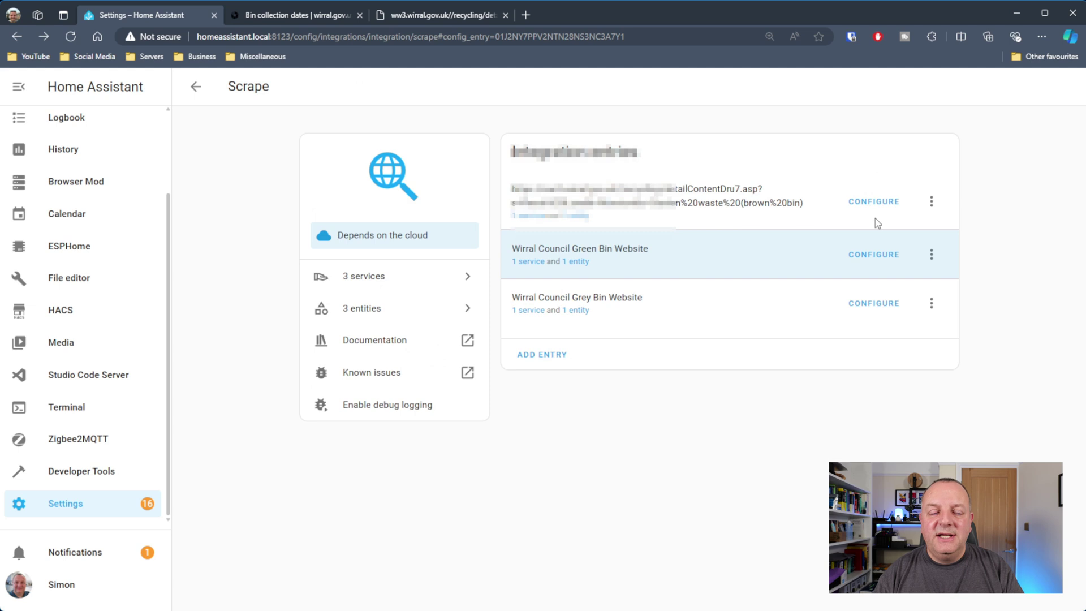
click(932, 202)
click(952, 284)
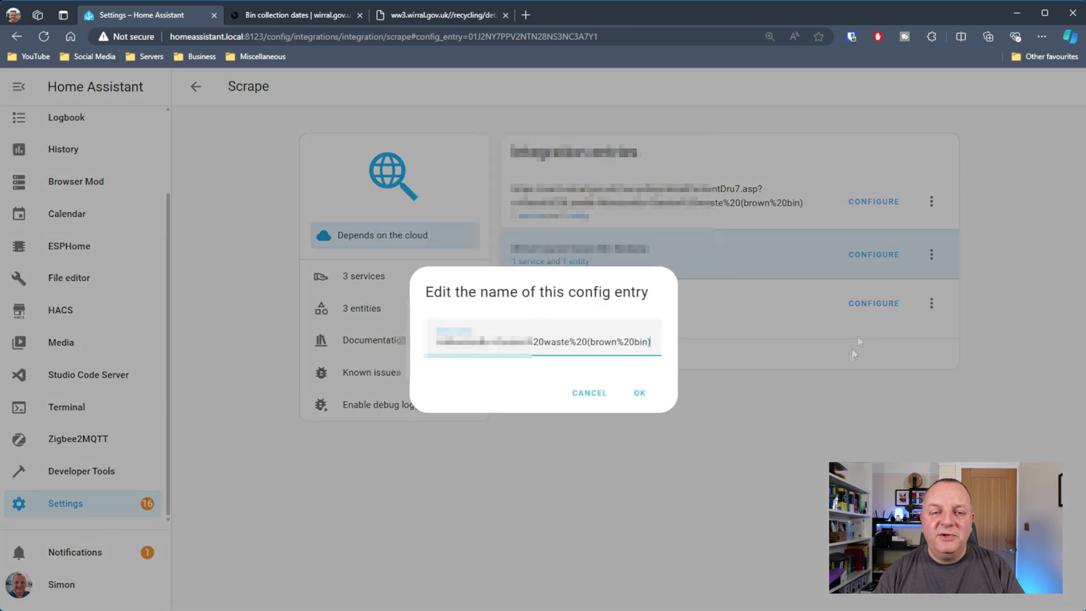
text(Wirral Co)
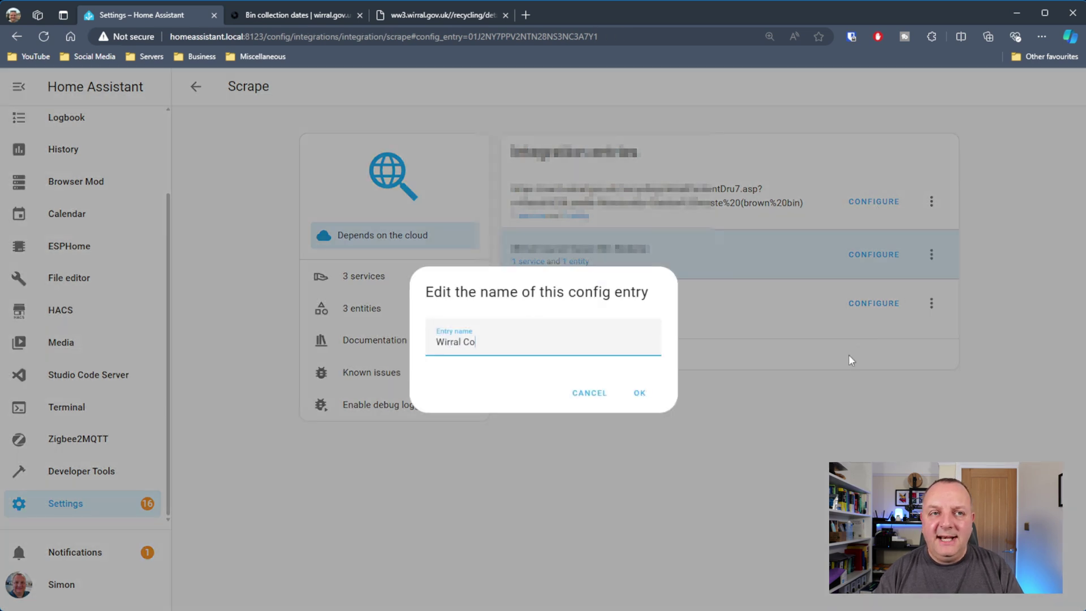
text(uncil Brown Bin )
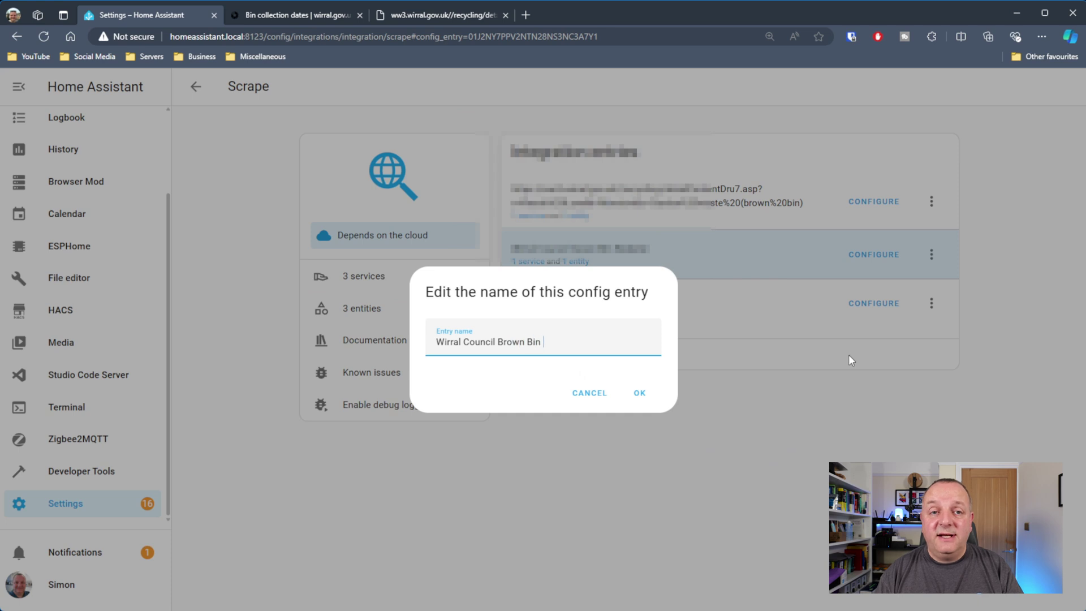
text(Website)
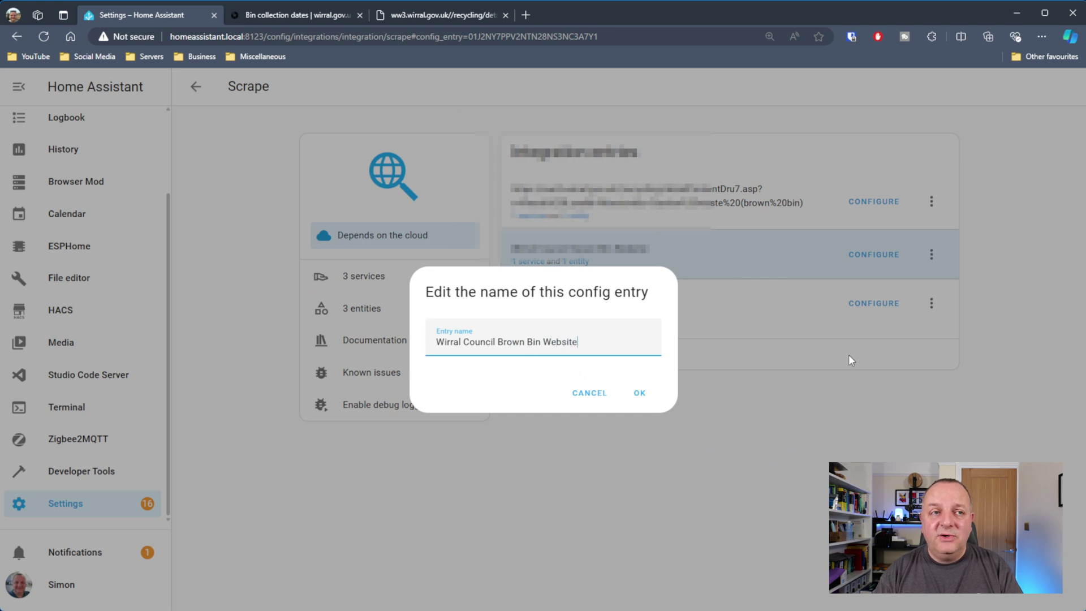
click(638, 394)
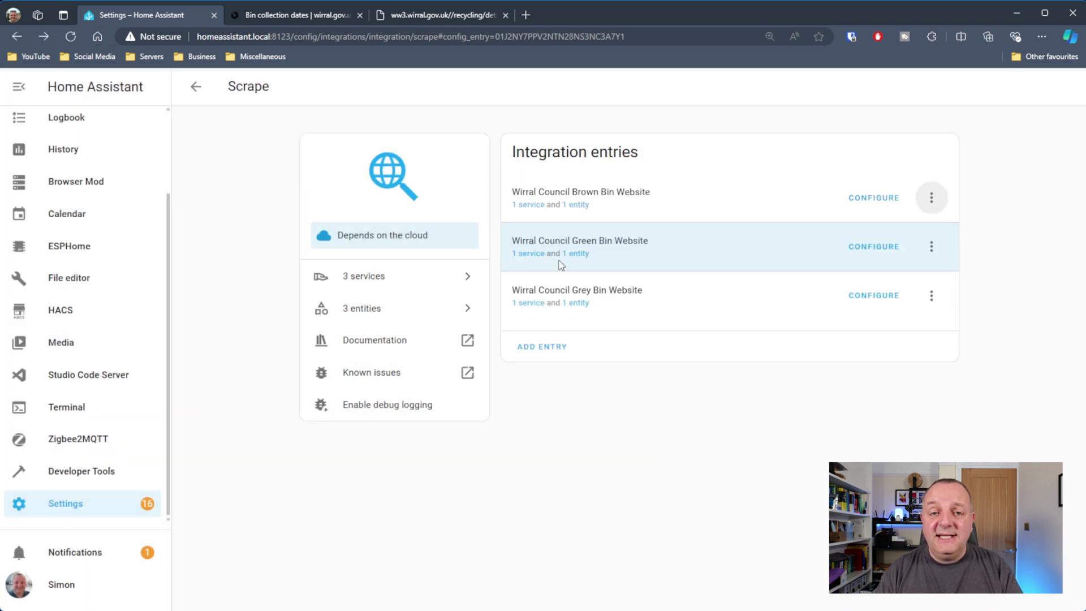
Change the sensor's display name to 'Brown Bin Collection Date' and save it
click(575, 205)
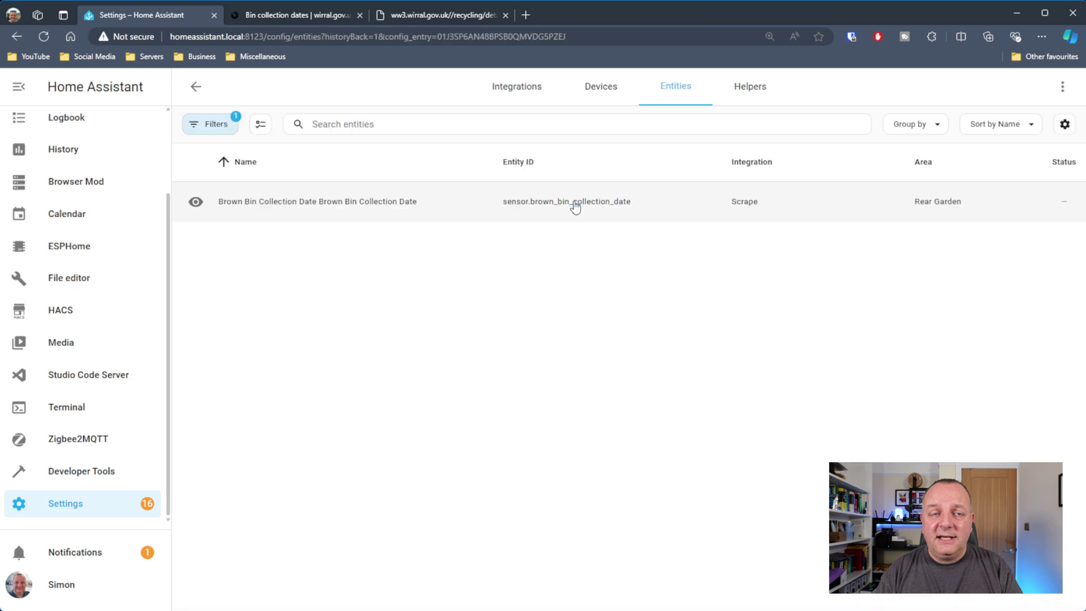
click(337, 202)
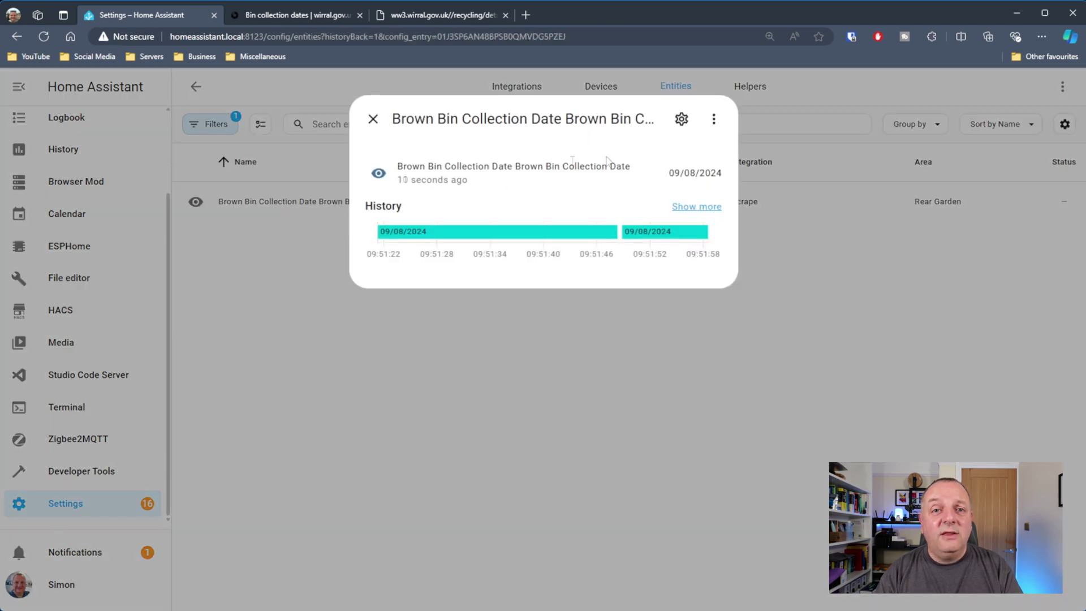
click(682, 120)
click(465, 182)
text(Green Bin Collection Date)
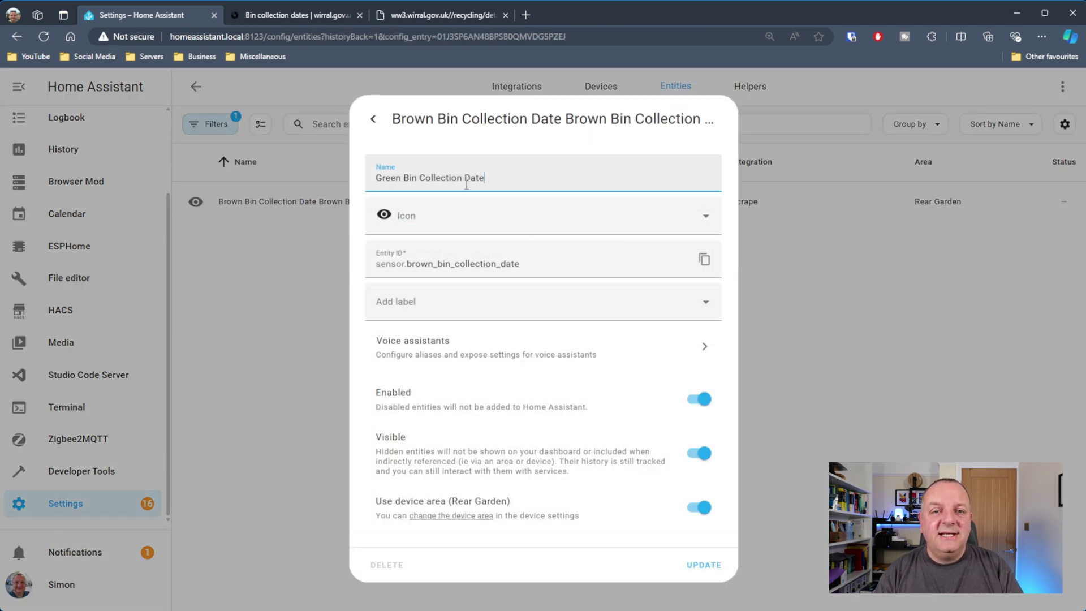
double_click(386, 176)
text(Brown)
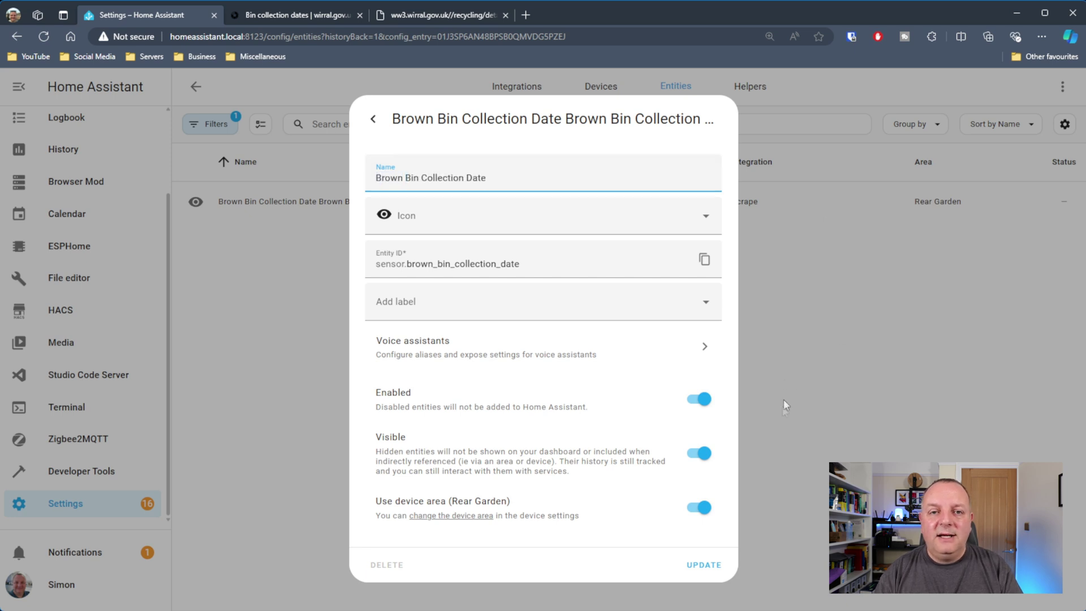
click(703, 565)
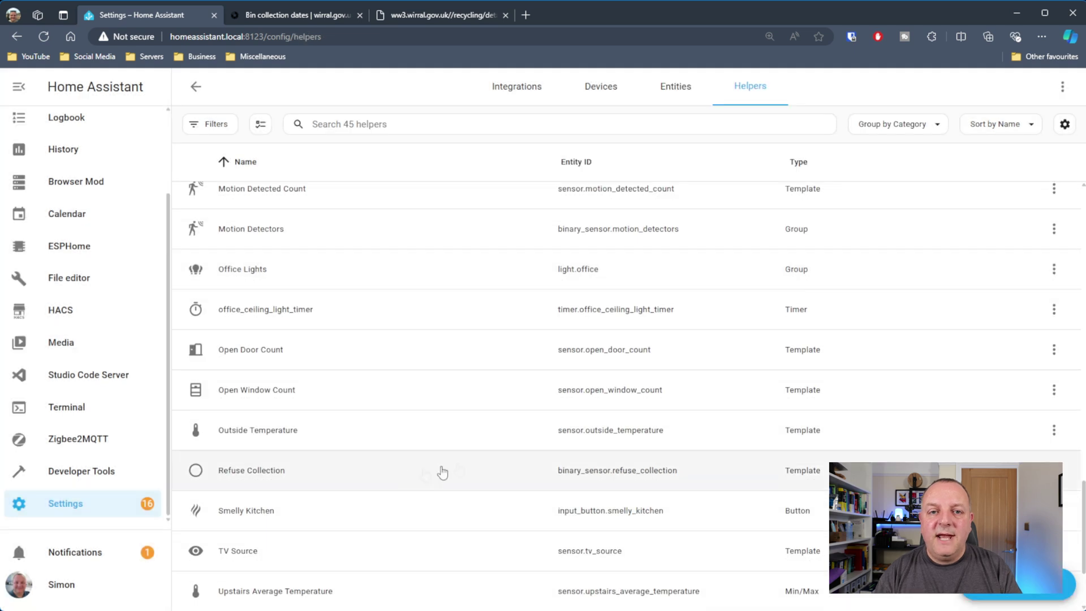
Open the Refuse Collection helper's settings and its template options
click(337, 482)
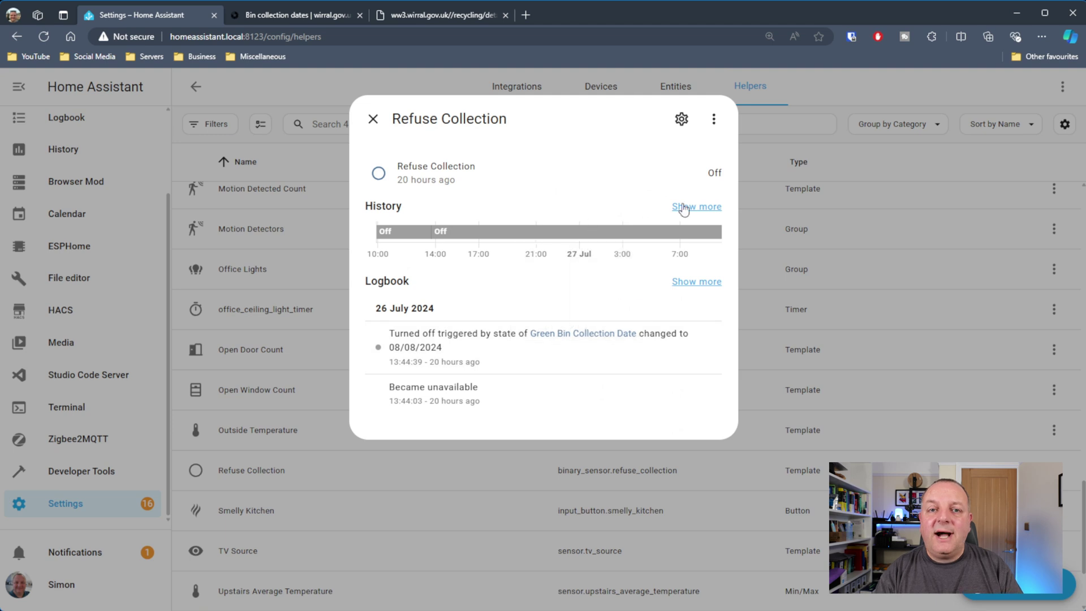
click(713, 119)
click(681, 120)
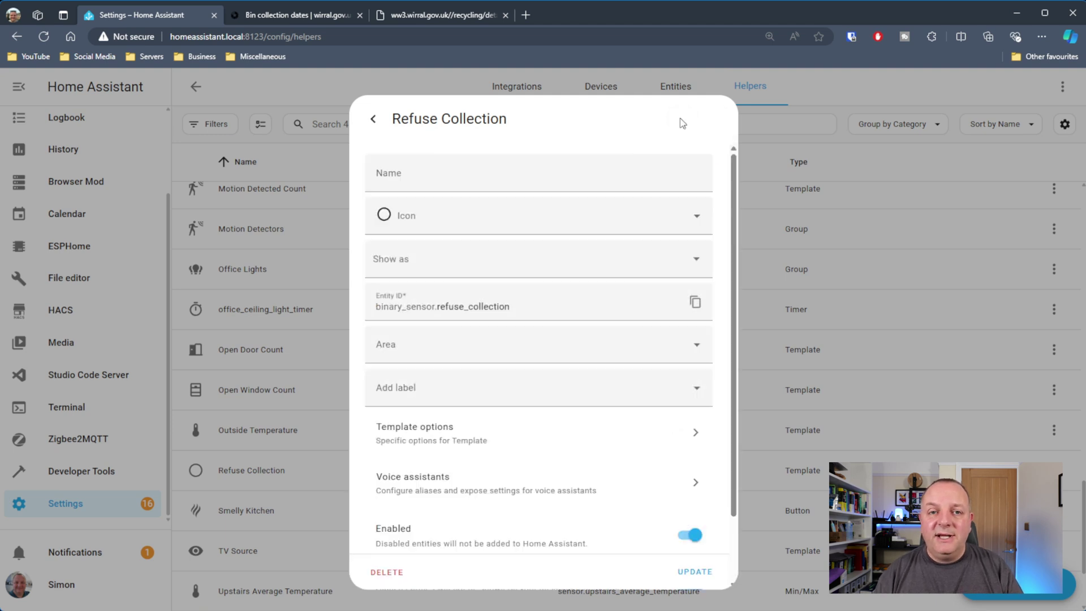
click(512, 441)
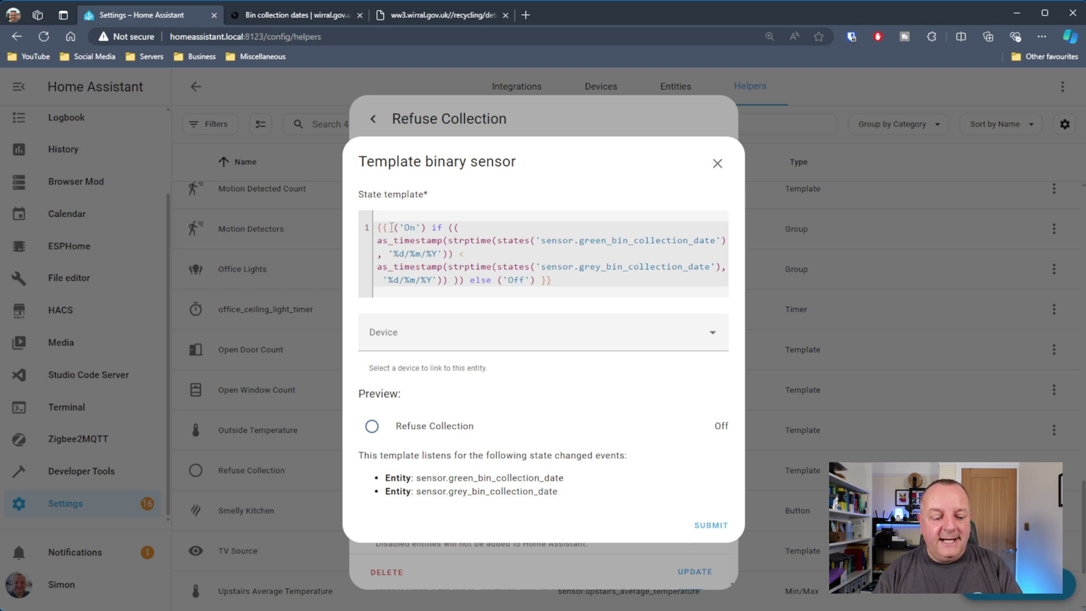
Review the template's On result, green and grey bin date comparisons and else Off, then close unchanged
drag(379, 226, 724, 242)
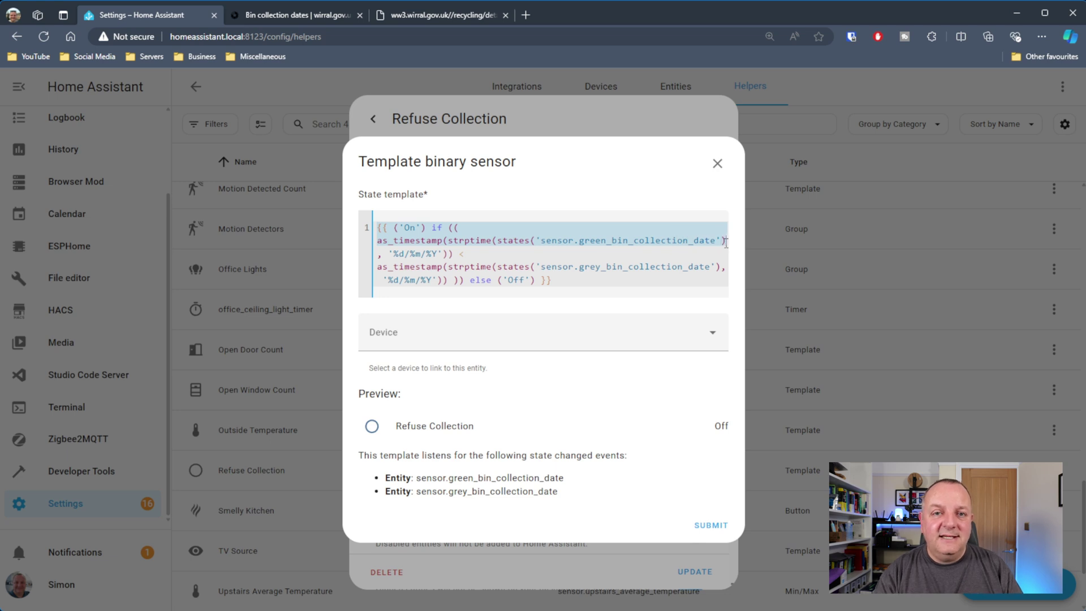
drag(726, 242, 726, 249)
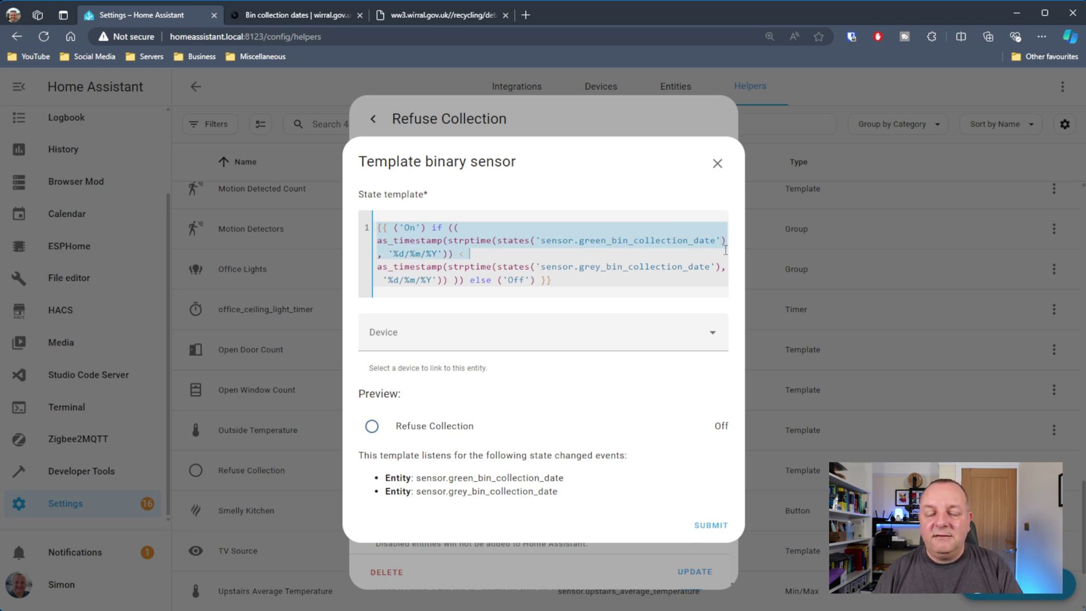
click(463, 254)
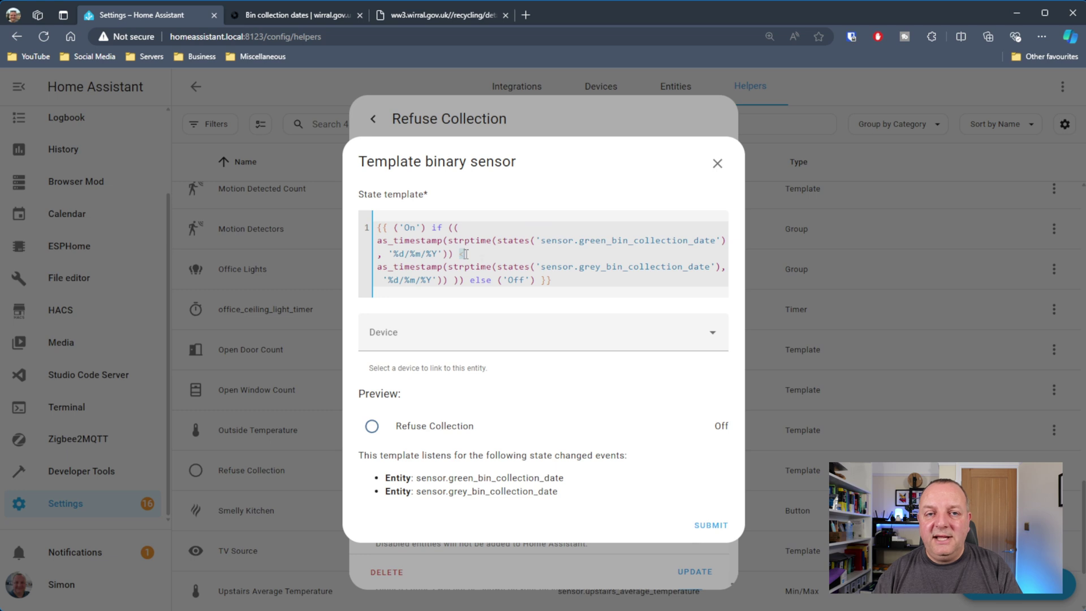
drag(378, 267, 718, 271)
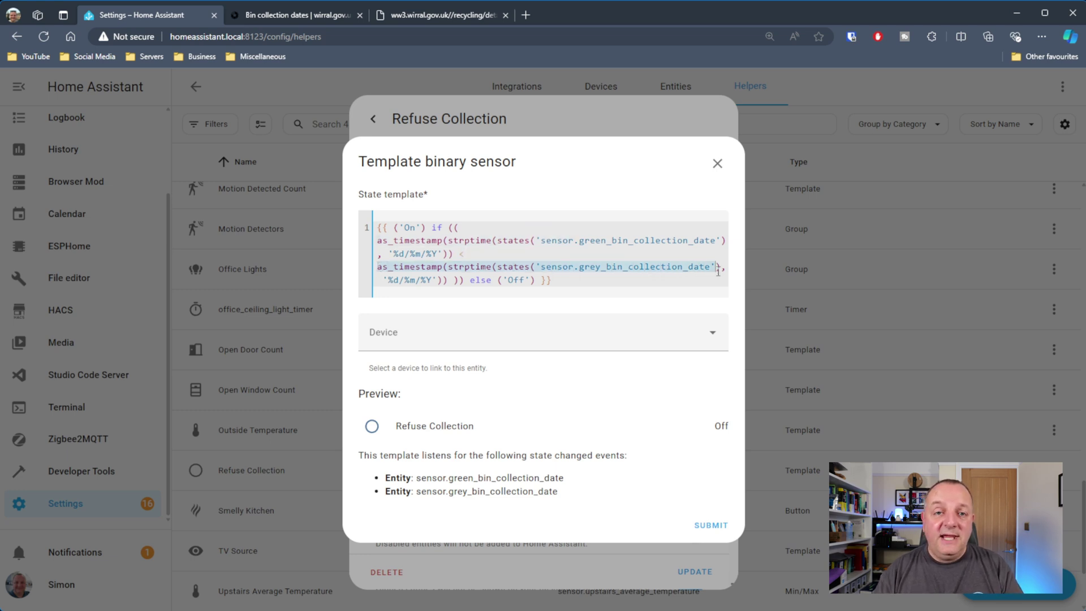
click(534, 280)
drag(474, 281, 574, 284)
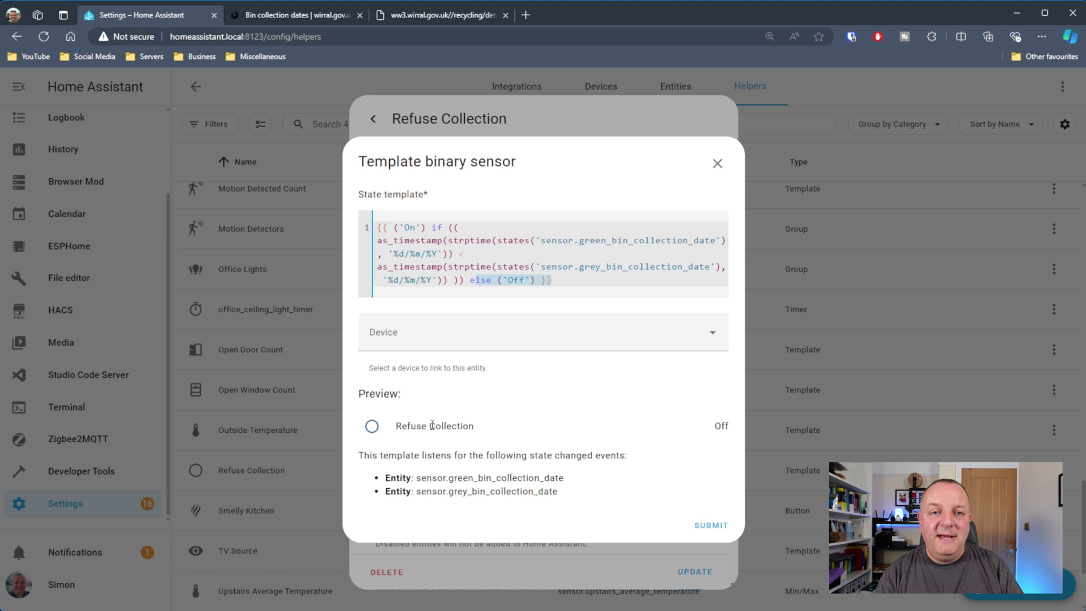
click(717, 163)
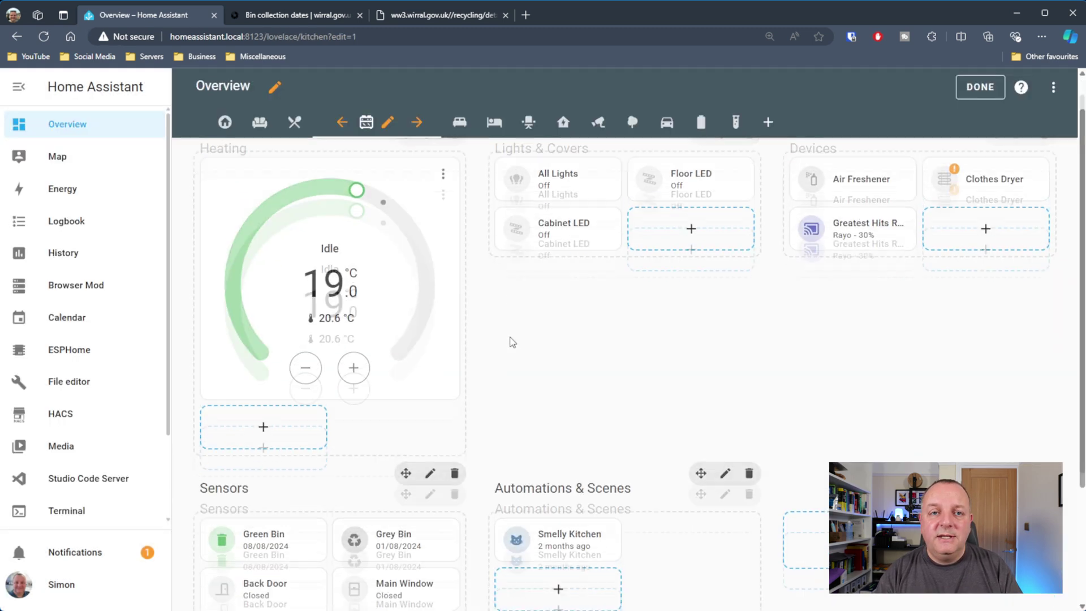
Inspect the Green Bin card's Refuse Collection condition and its name, icon and colour settings
scroll(348, 372, down, 3)
mouse_move(315, 444)
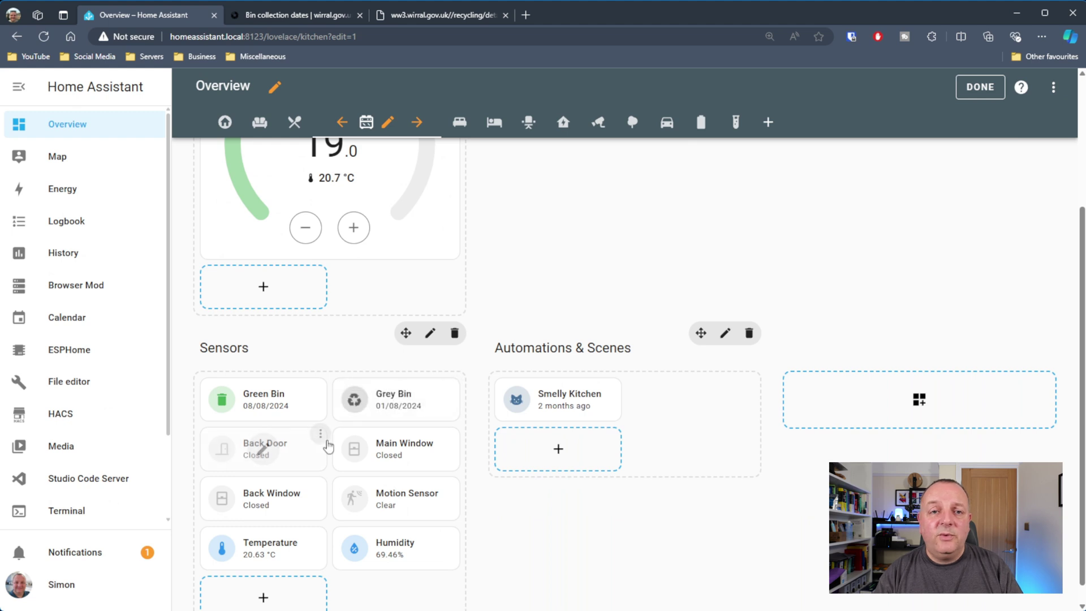
click(263, 401)
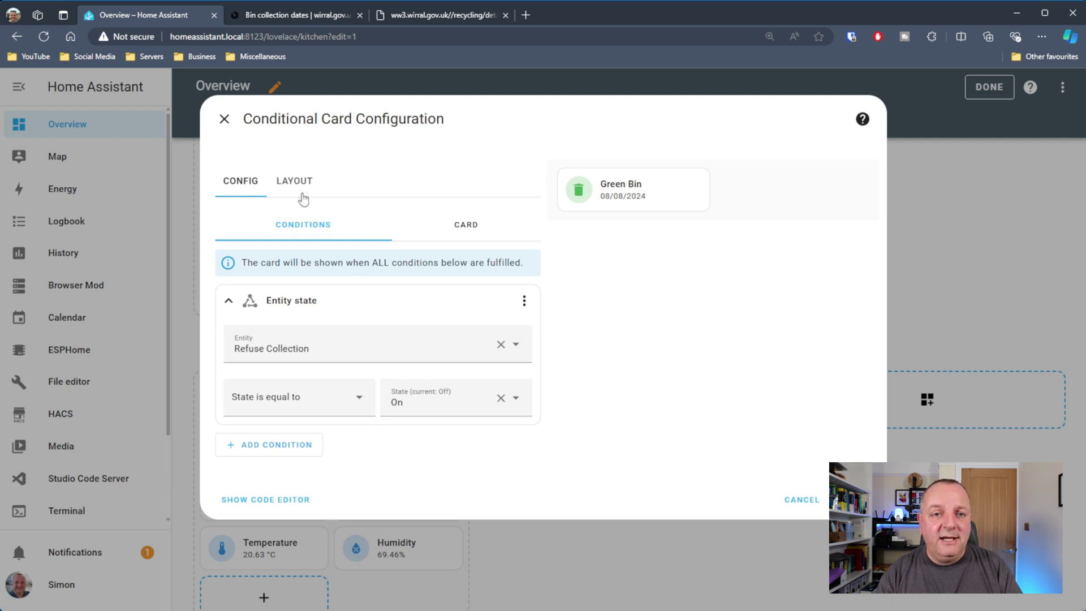
click(467, 227)
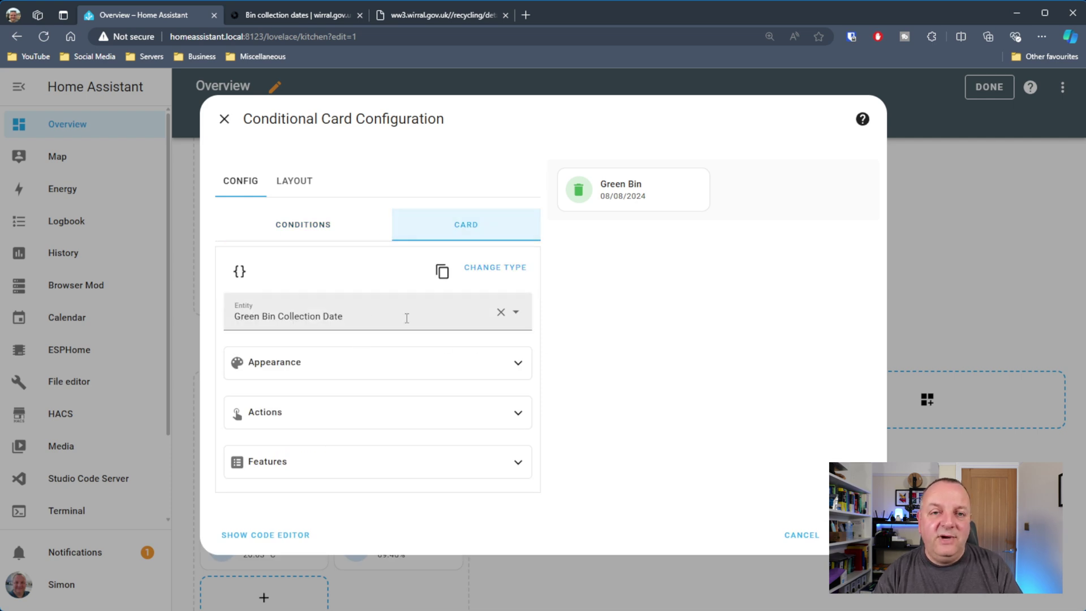
click(395, 367)
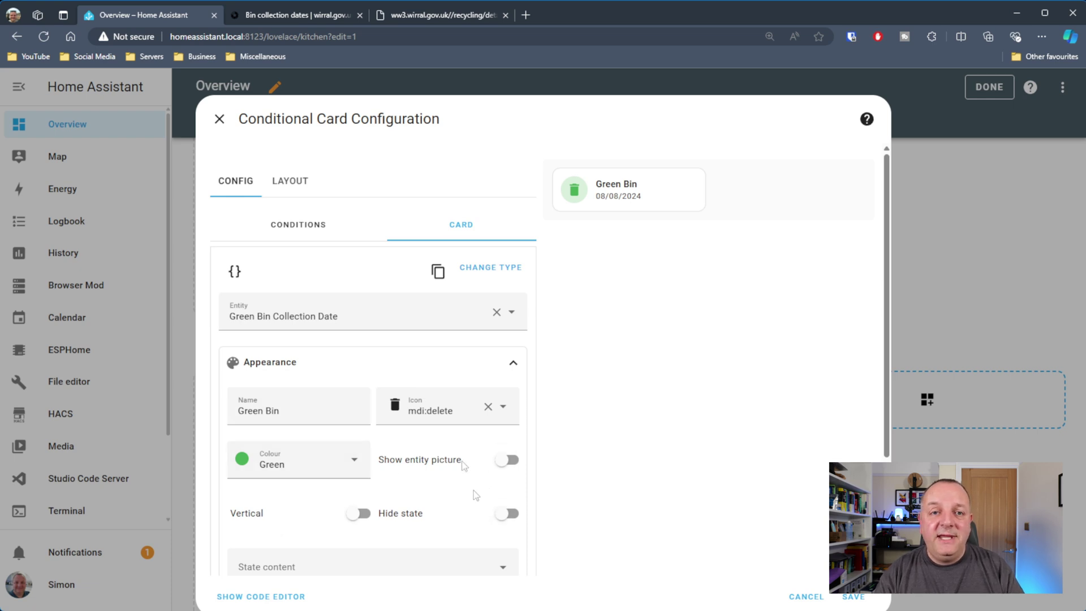
click(220, 119)
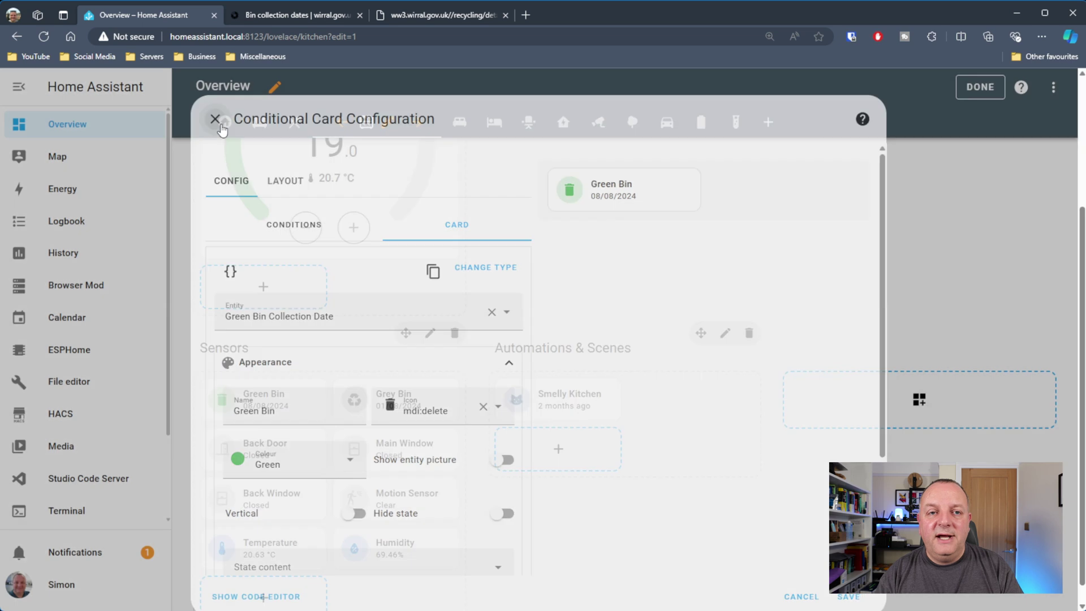
Inspect the Grey Bin card's condition and card settings, then finish editing the dashboard
click(395, 399)
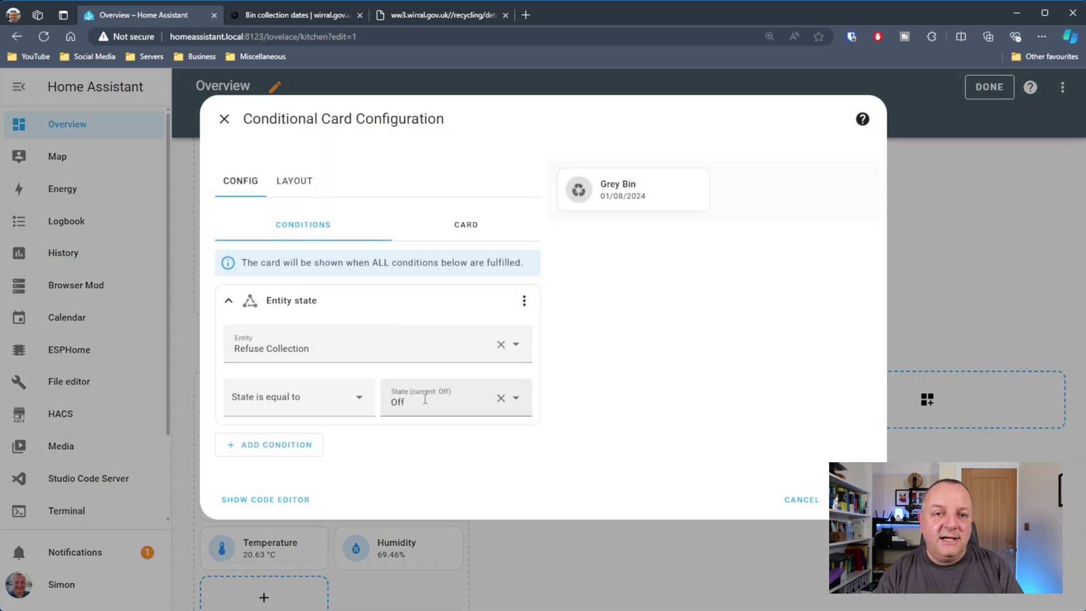
click(459, 233)
click(320, 363)
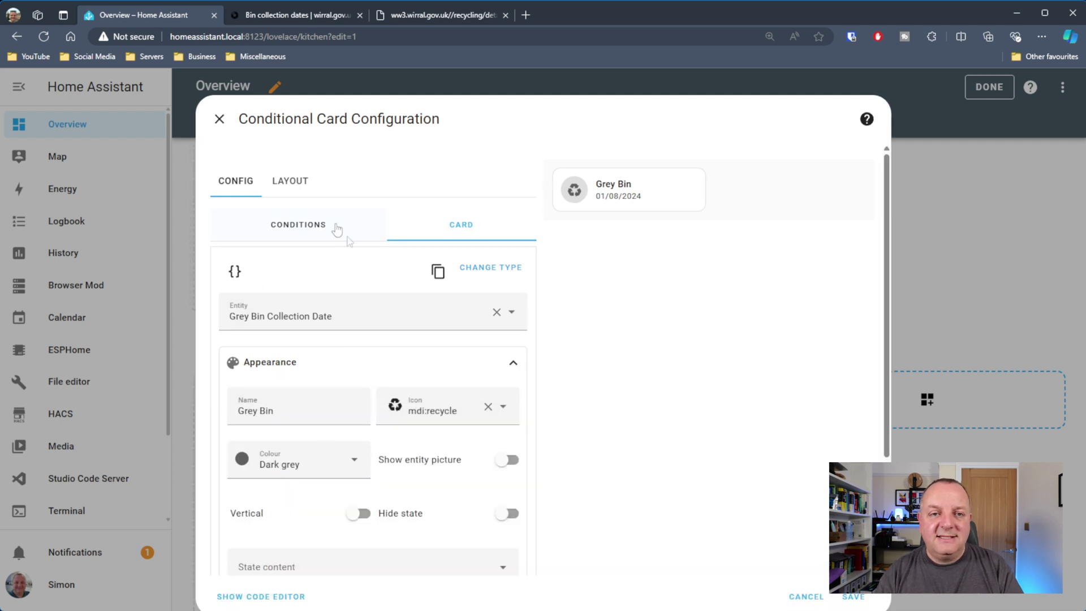
click(220, 119)
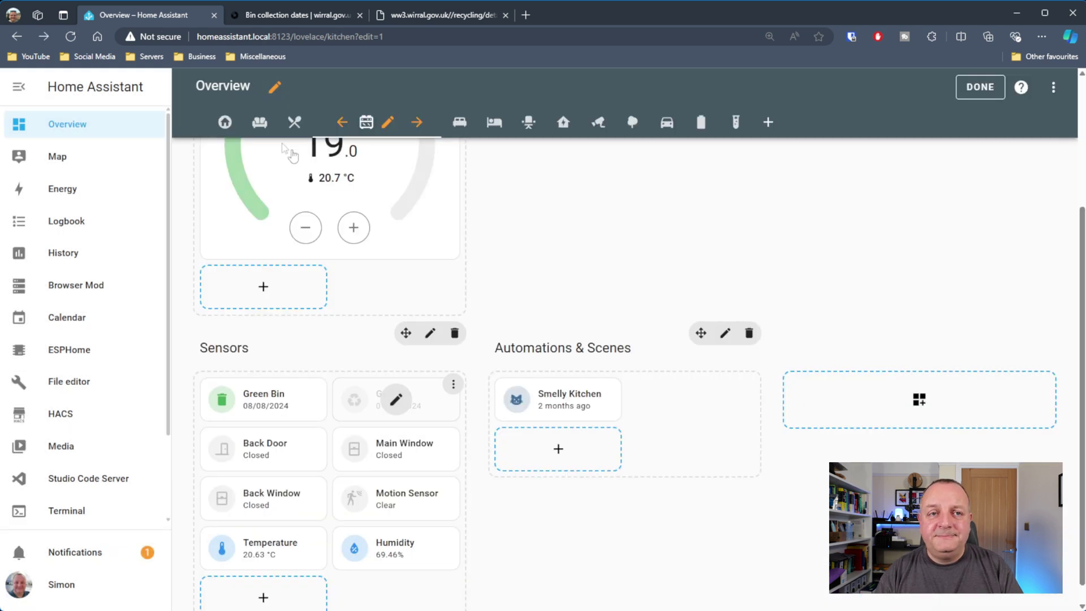
click(961, 95)
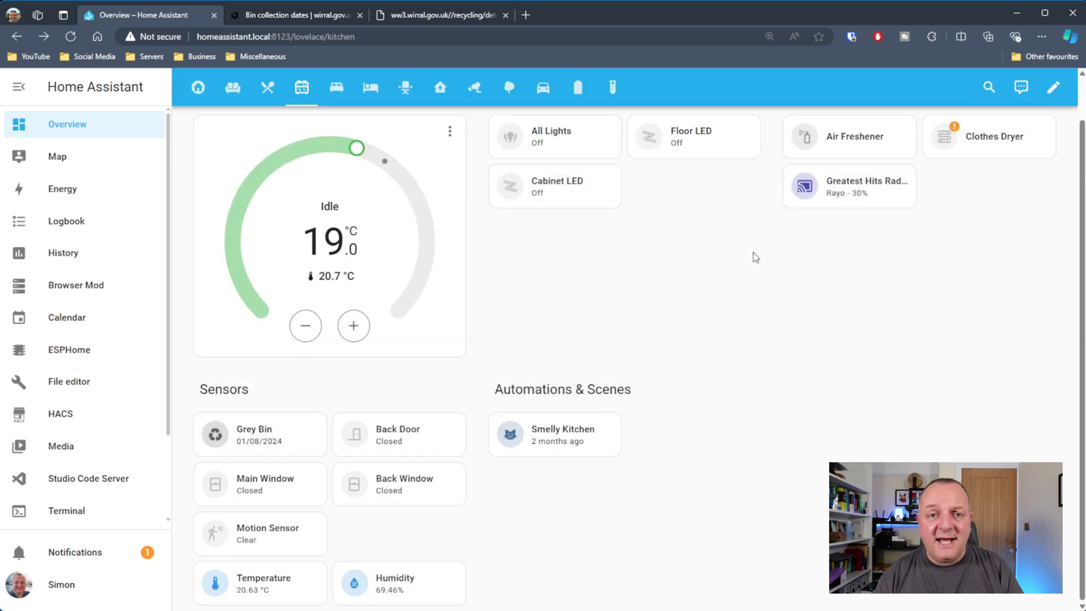